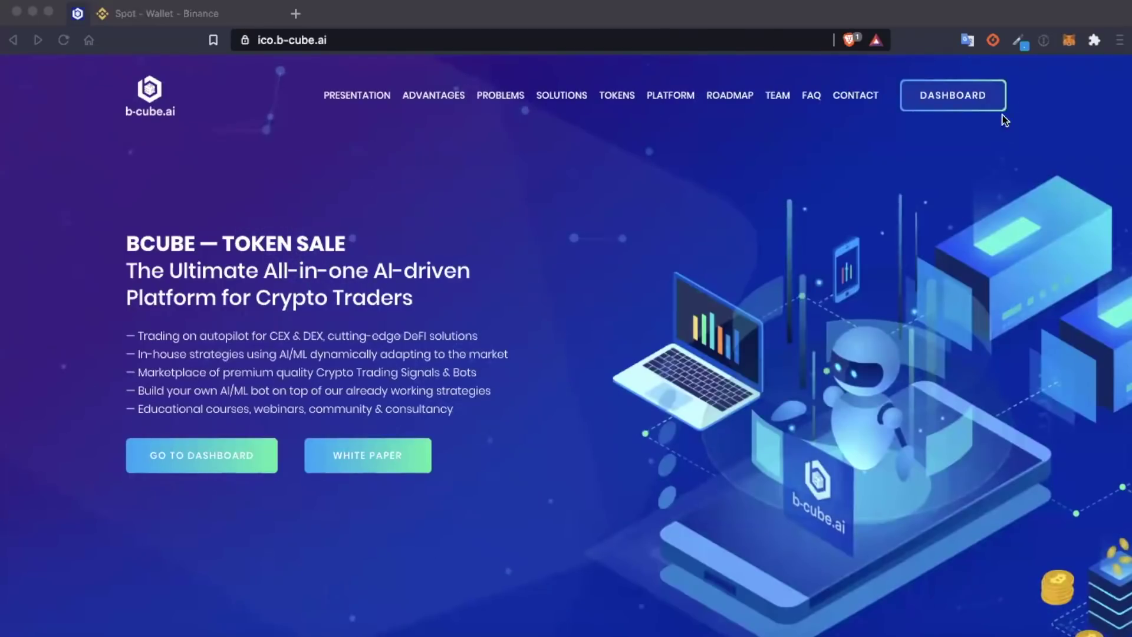
Step: Peek at the existing MetaMask wallet in Brave, close it, and switch to Chrome
left_click(1052, 9)
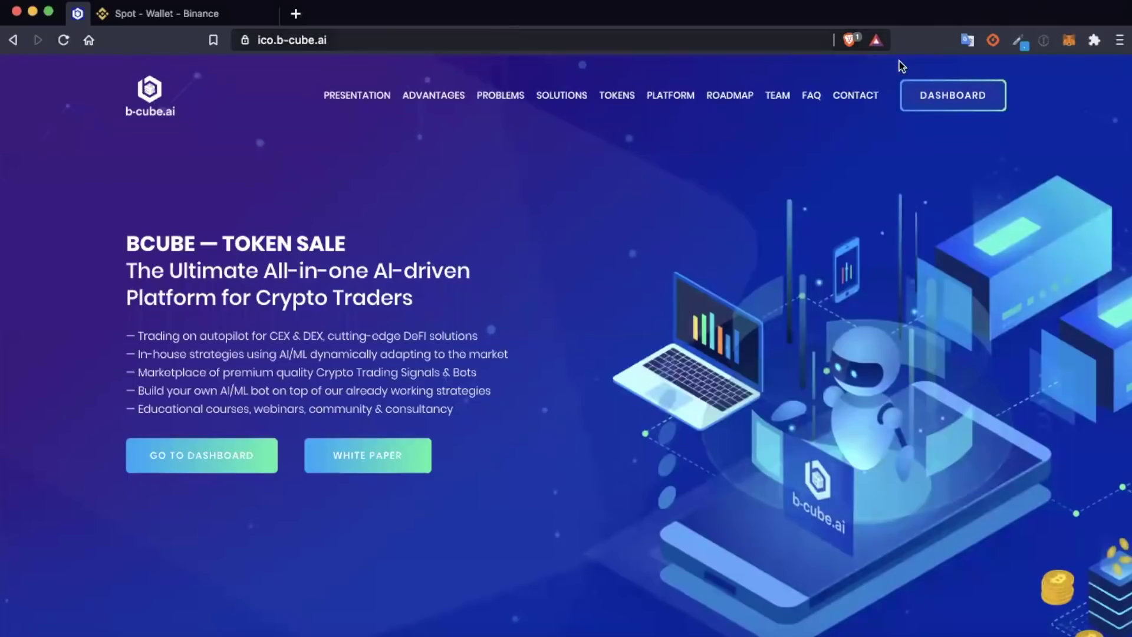
left_click(1068, 42)
left_click(1068, 41)
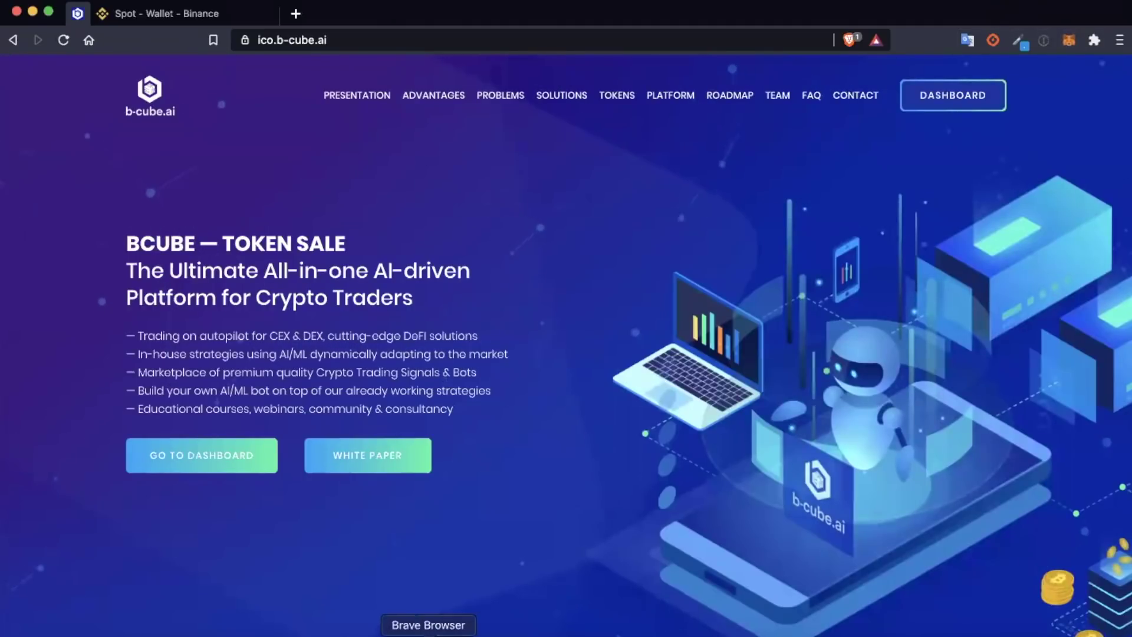
left_click(458, 634)
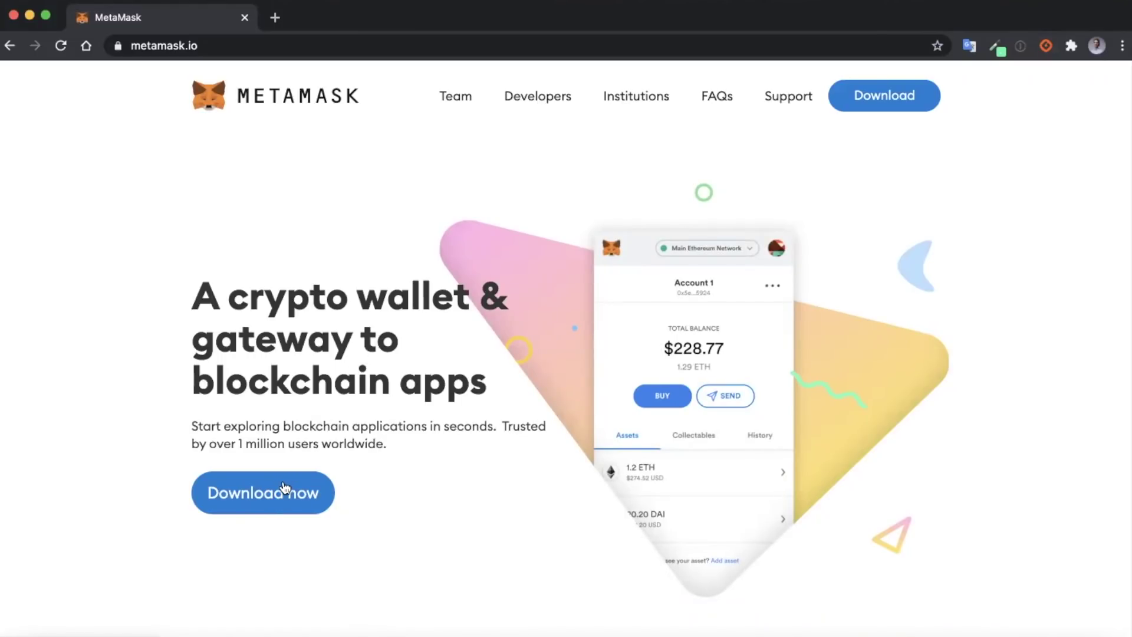
Step: Open MetaMask's download page, browse the iPhone and Android options, and return to the browser install
left_click(250, 505)
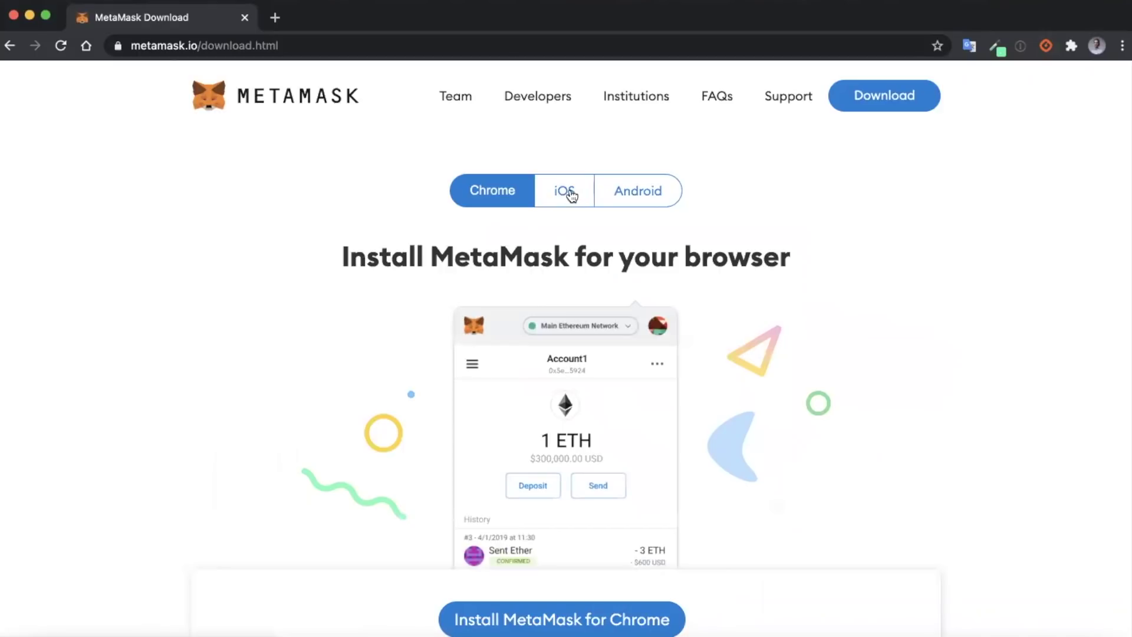
left_click(563, 190)
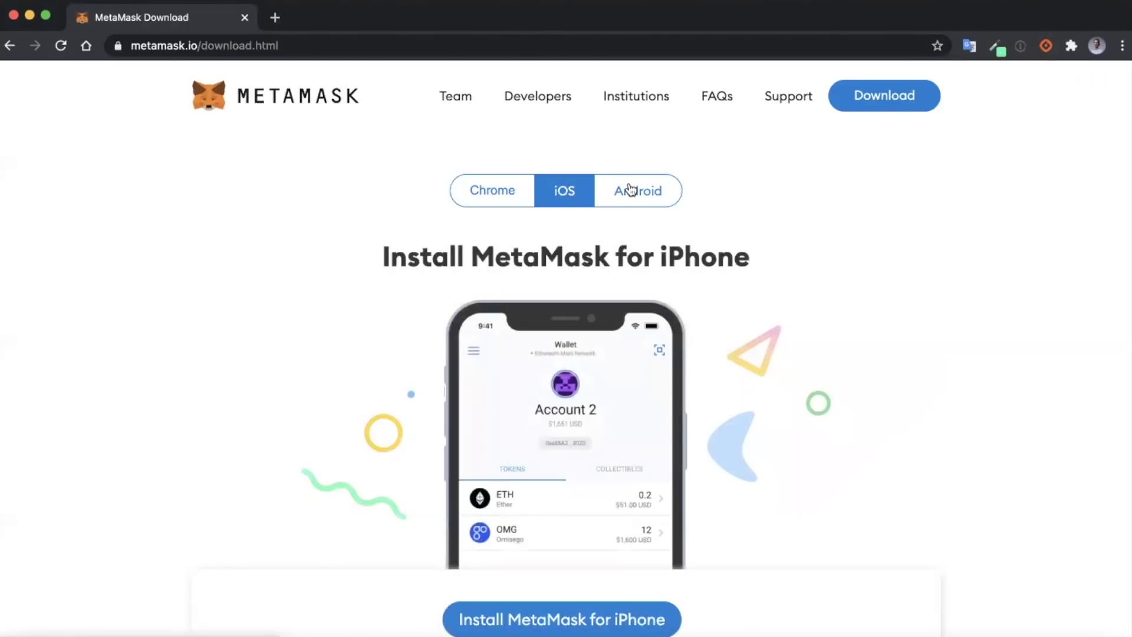
left_click(632, 189)
left_click(485, 195)
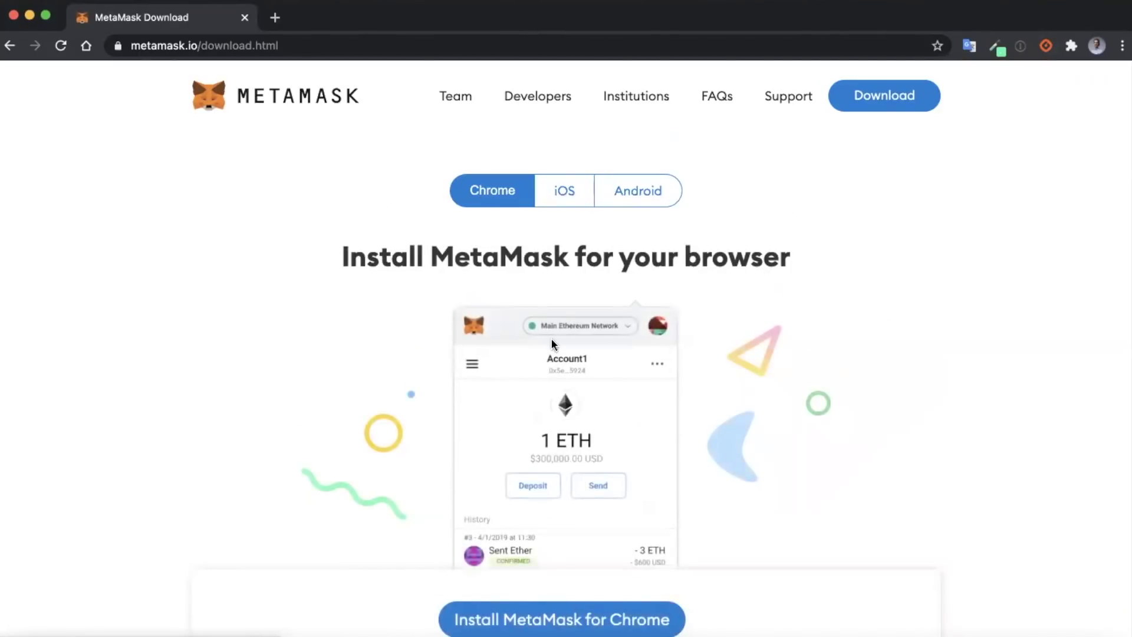
scroll(552, 341, "down", 3)
scroll(550, 338, "up", 3)
scroll(590, 572, "down", 1)
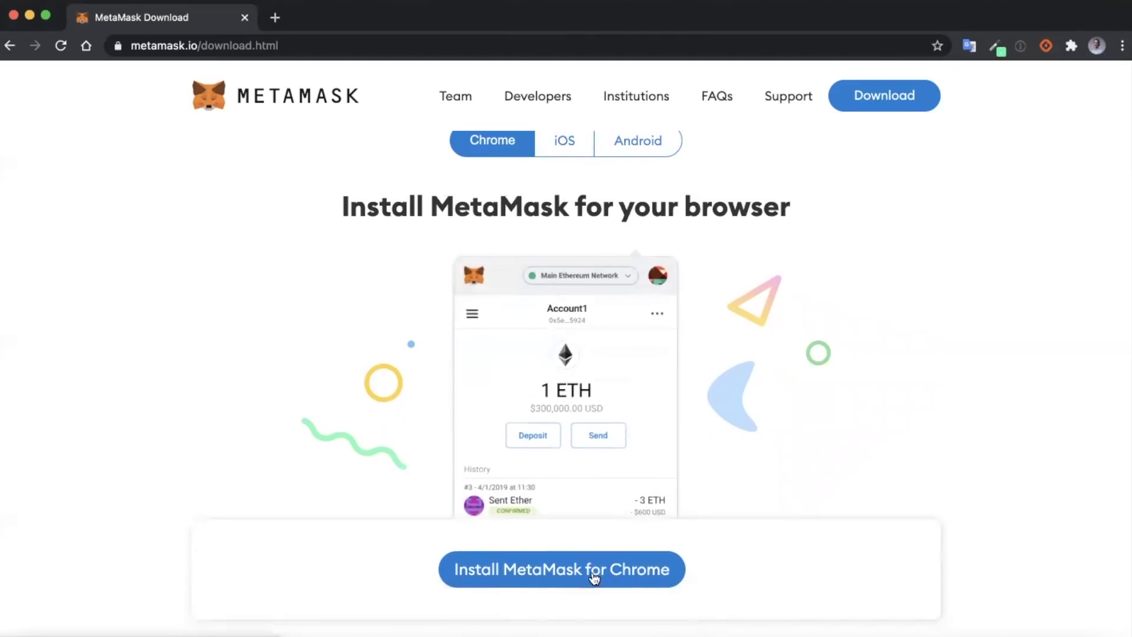
Step: Add the MetaMask extension to Chrome from the Web Store and confirm with Ajouter l'extension
left_click(557, 573)
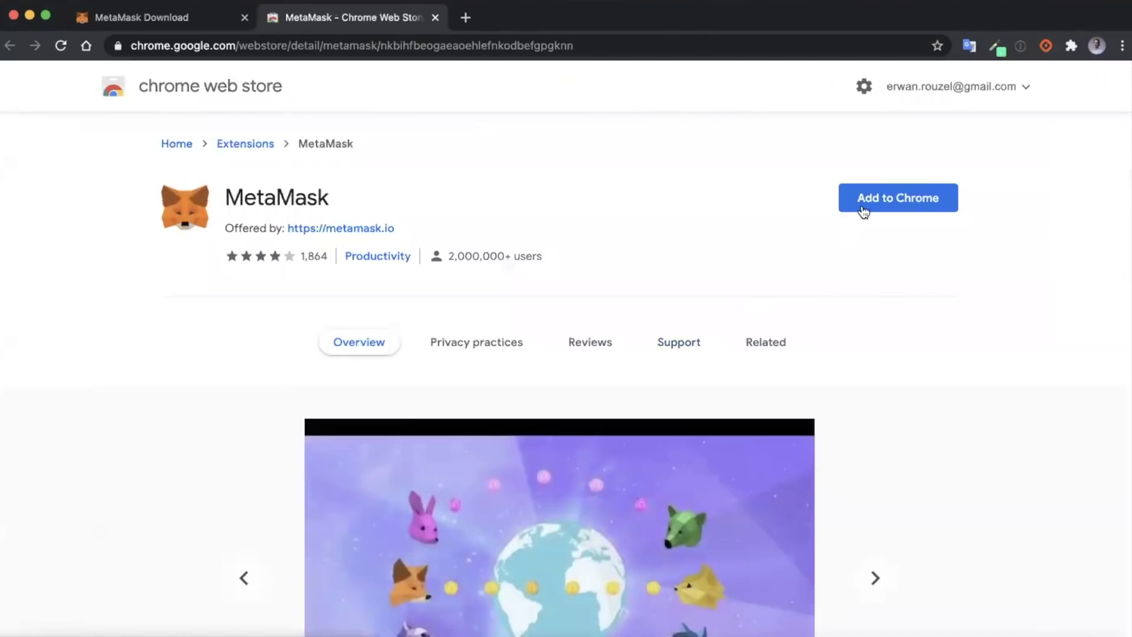
left_click(883, 205)
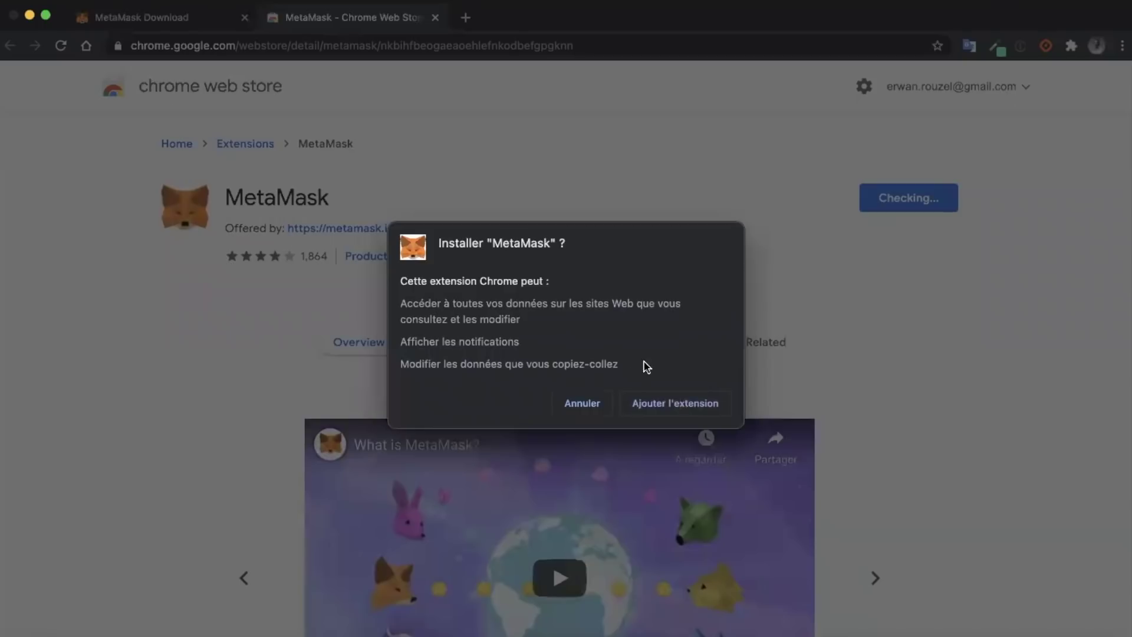
left_click(687, 407)
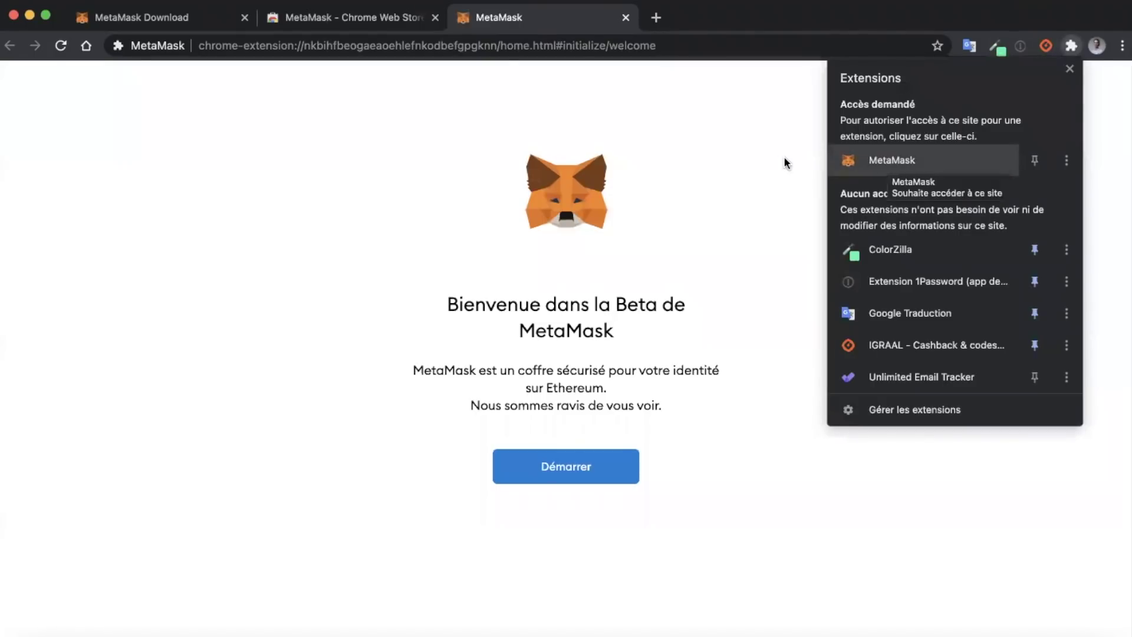
Step: Dismiss the extensions list and start MetaMask setup with Démarrer
left_click(763, 168)
left_click(568, 472)
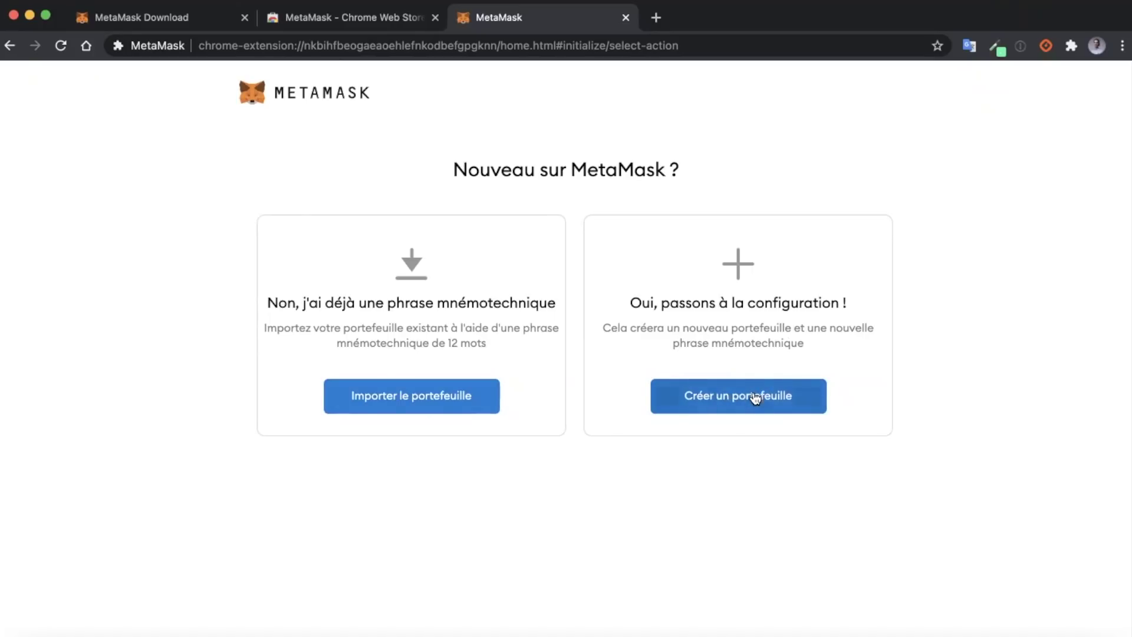
Step: Create a new wallet: accept usage data, paste and confirm the password, agree to terms
left_click(754, 396)
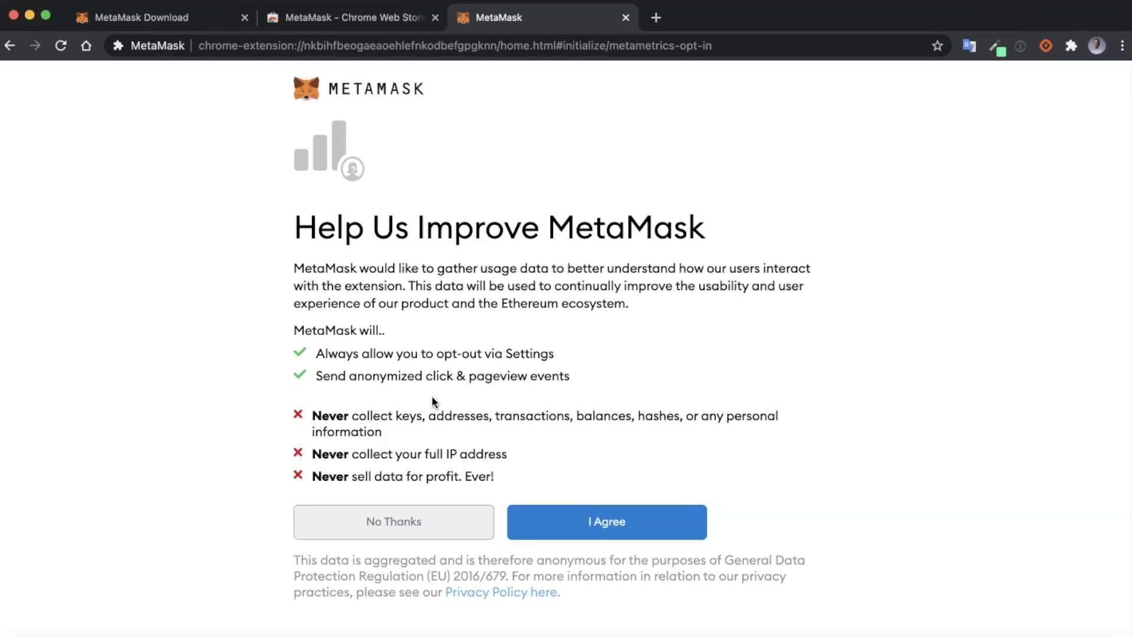
left_click(610, 521)
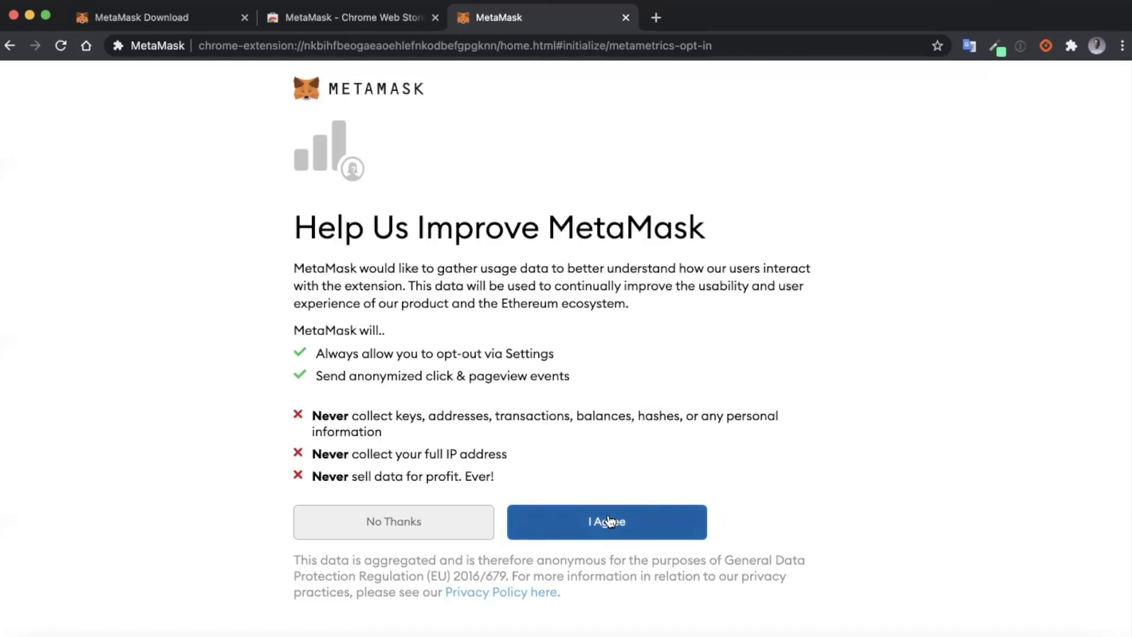
key("super+v")
left_click(359, 345)
key("super+v")
left_click(284, 415)
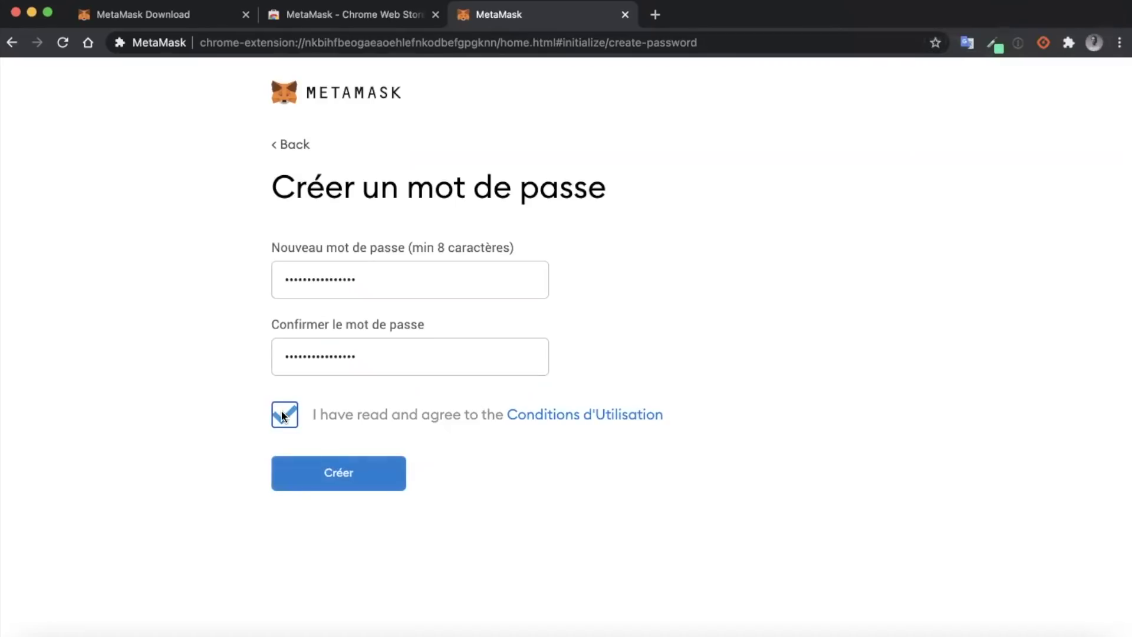
left_click(372, 471)
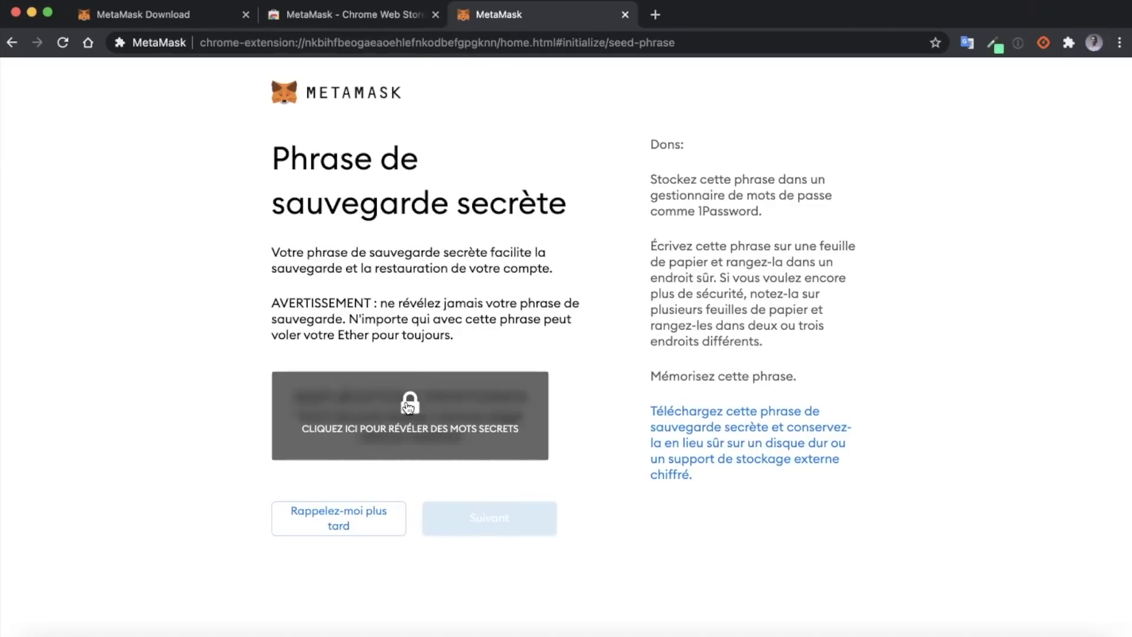
Step: Reveal the twelve-word secret phrase, select it for copying, and continue with Suivant
left_click(408, 406)
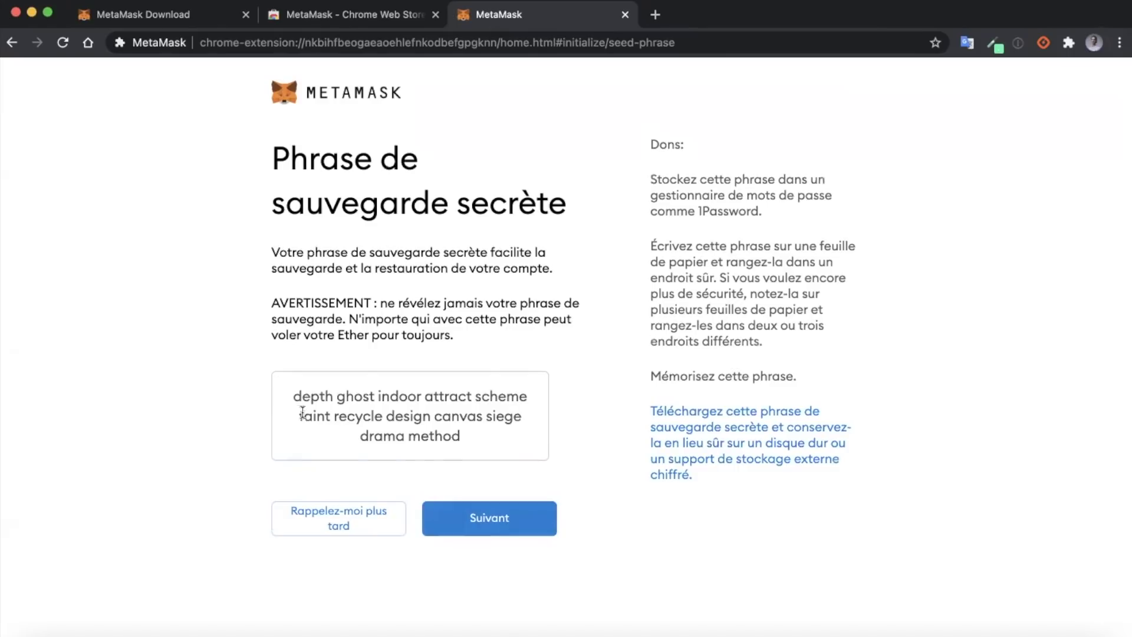
left_click_drag(293, 394, 471, 449)
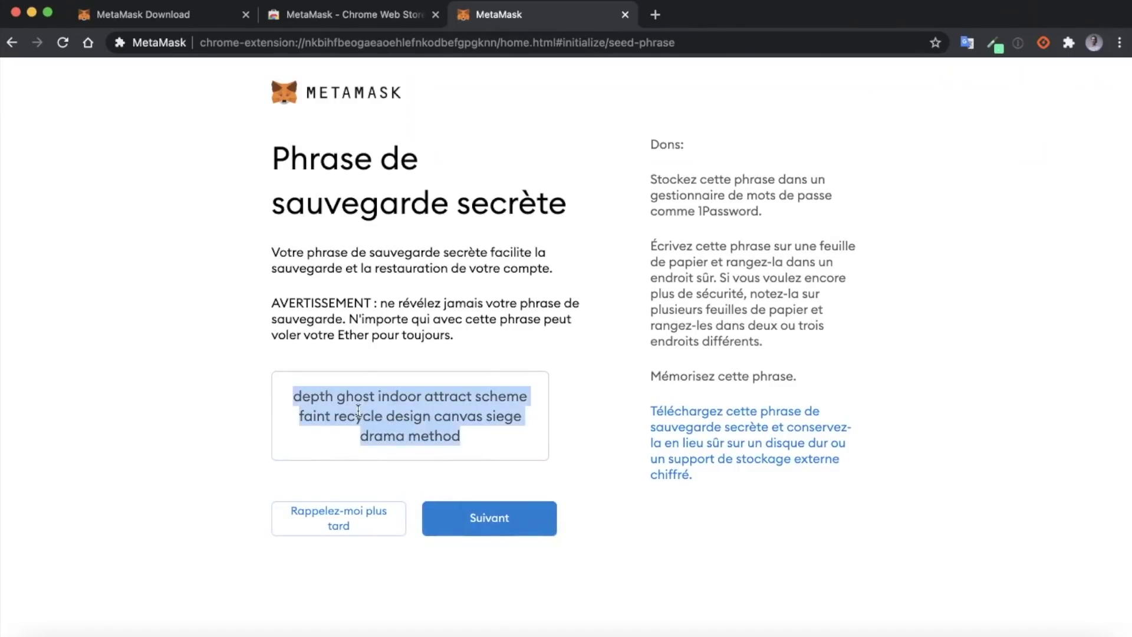
left_click(295, 403)
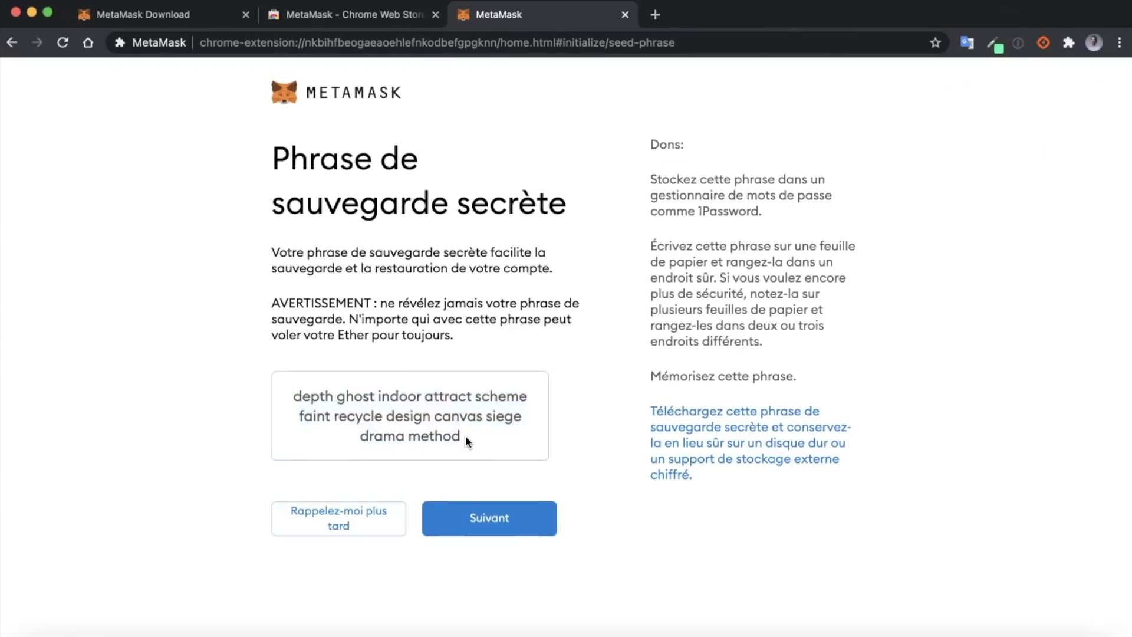
triple_click(298, 396)
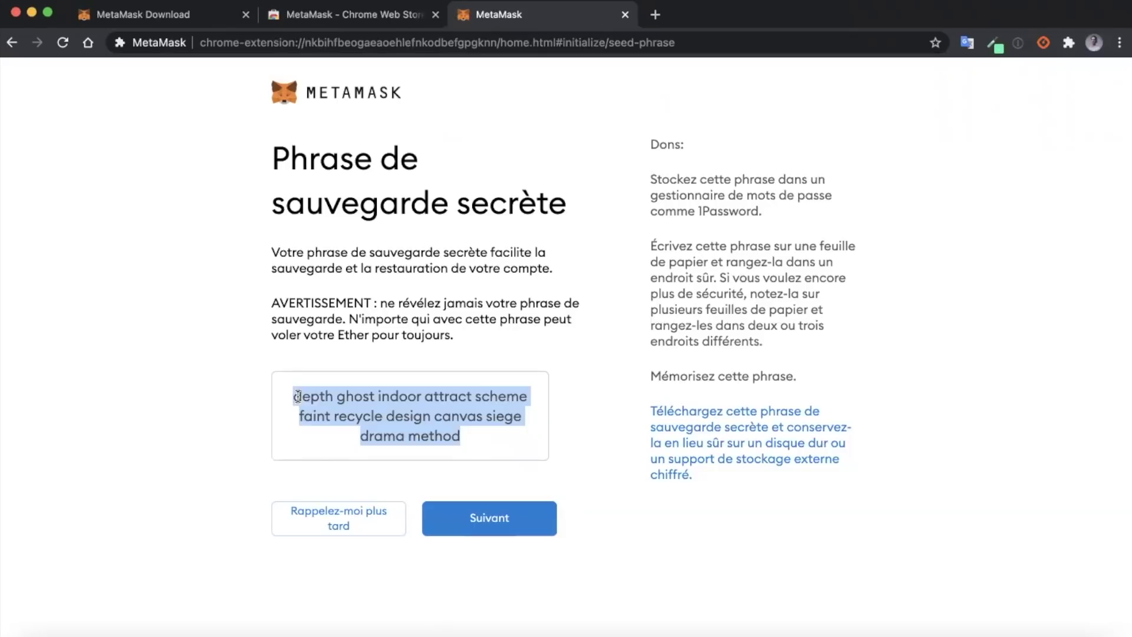
left_click(287, 396)
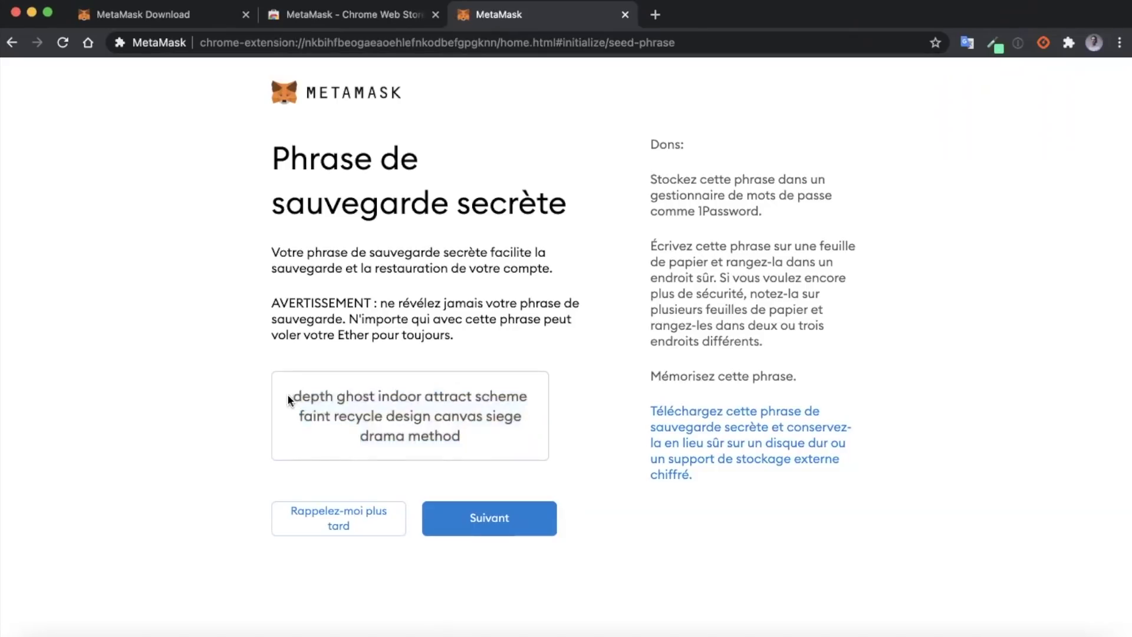
triple_click(469, 435)
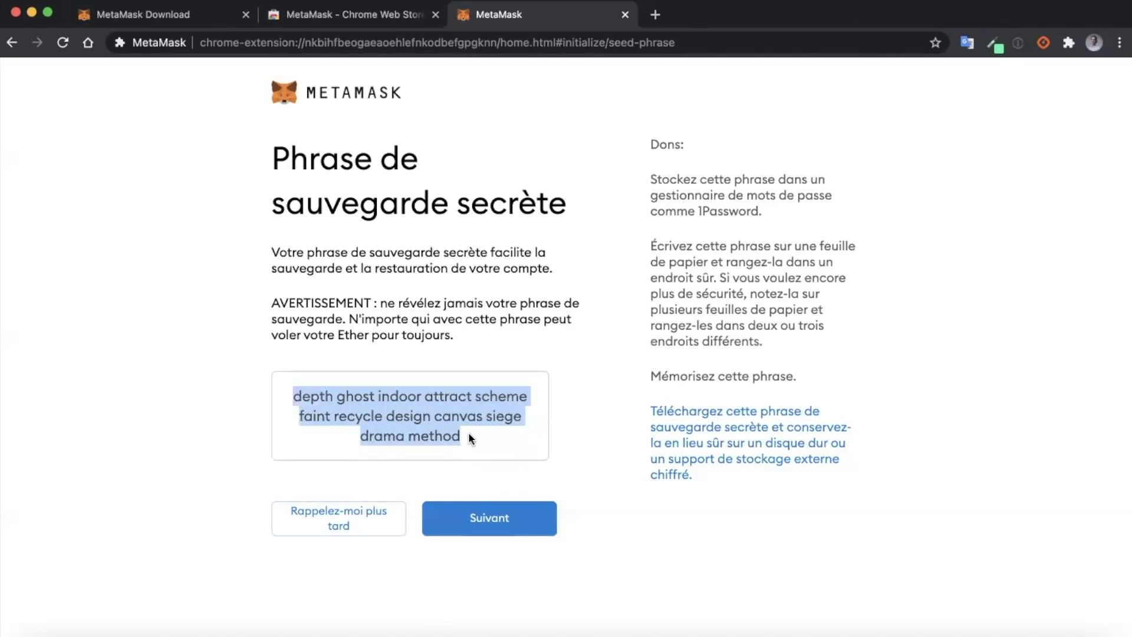
left_click(462, 436)
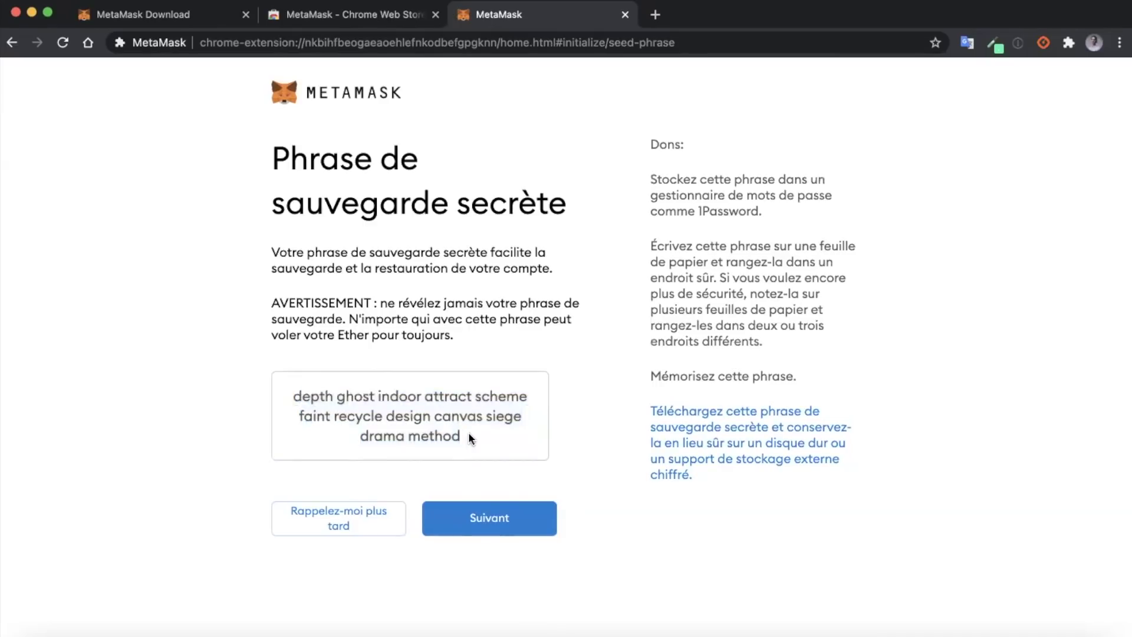
left_click_drag(462, 436, 299, 361)
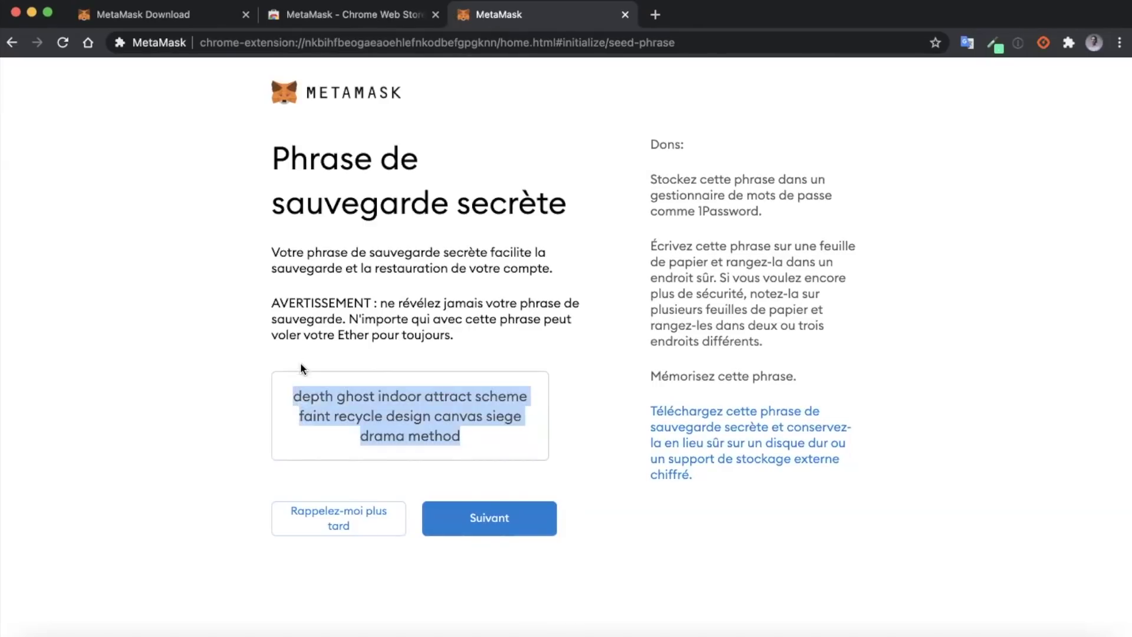
left_click(294, 392)
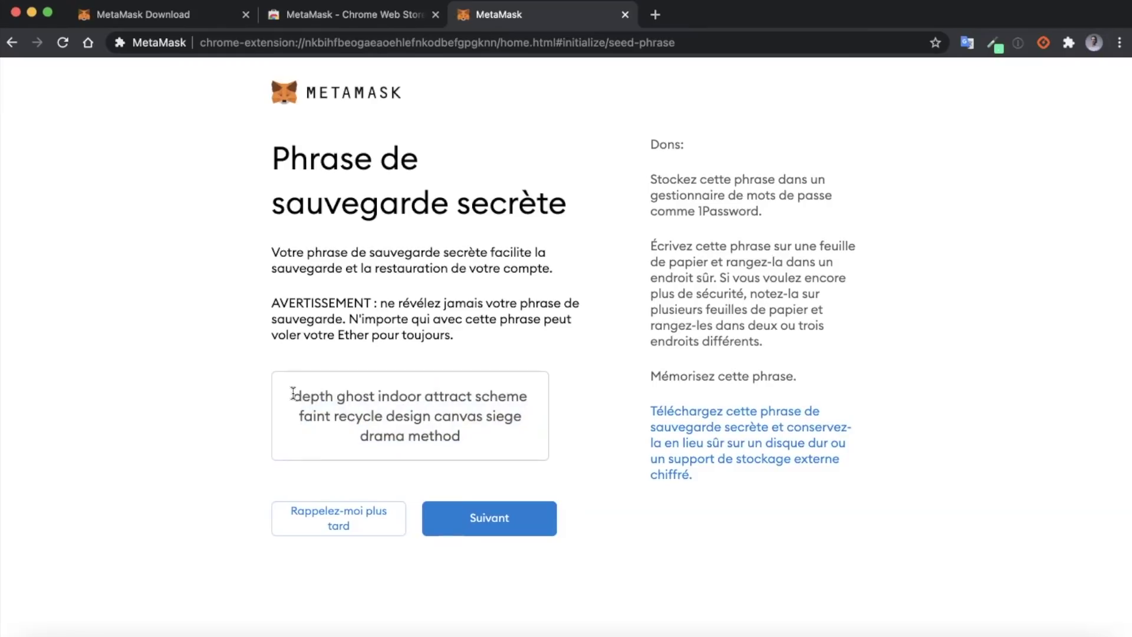
left_click_drag(294, 394, 458, 436)
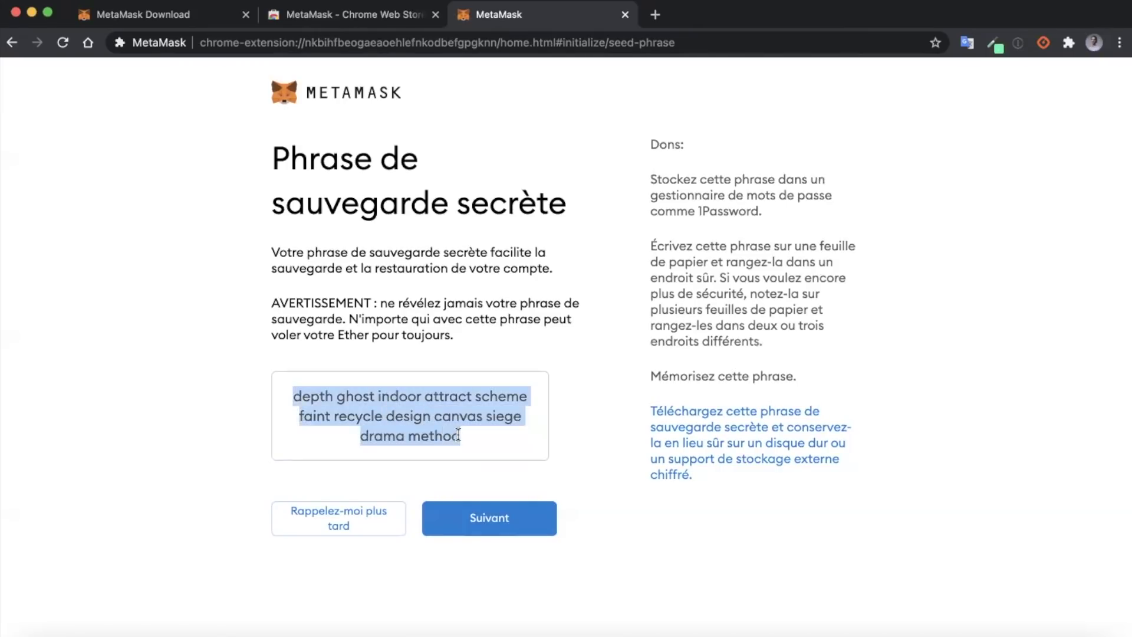
left_click(458, 435)
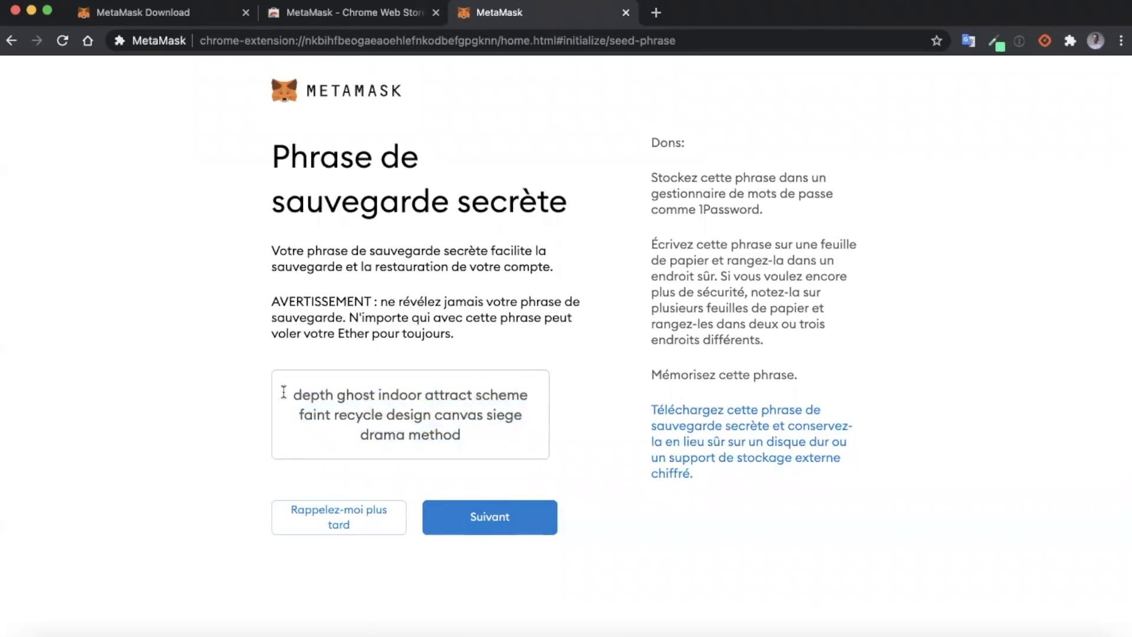
triple_click(487, 411)
key("super+c")
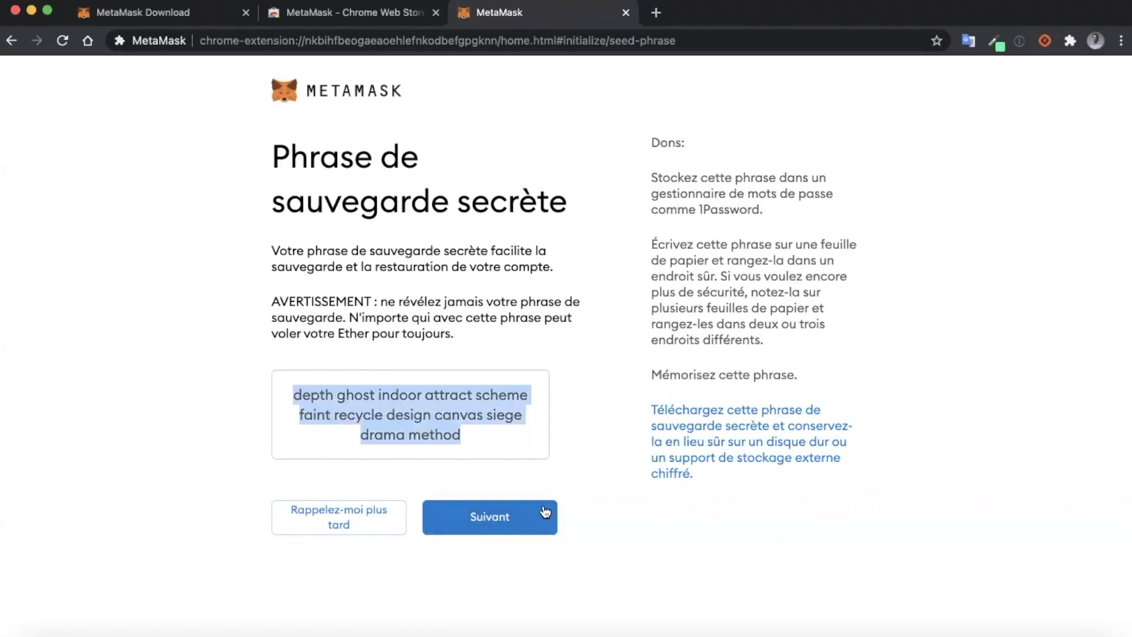
left_click(505, 526)
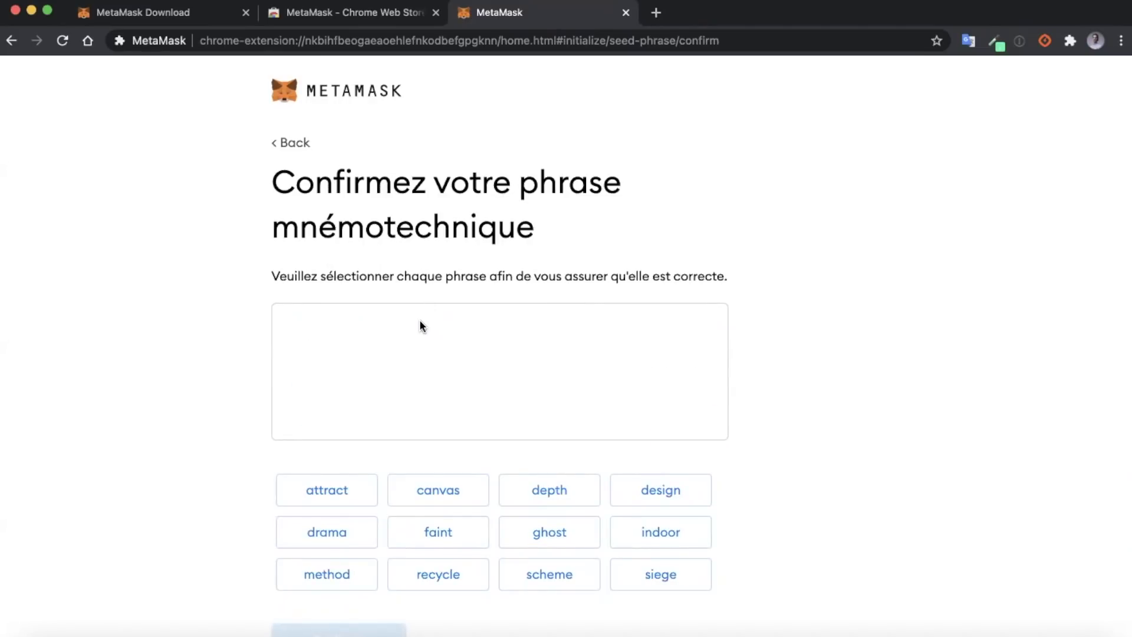
Step: Paste the saved backup phrase into the text editor as a reference beside MetaMask
scroll(450, 364, "down", 1)
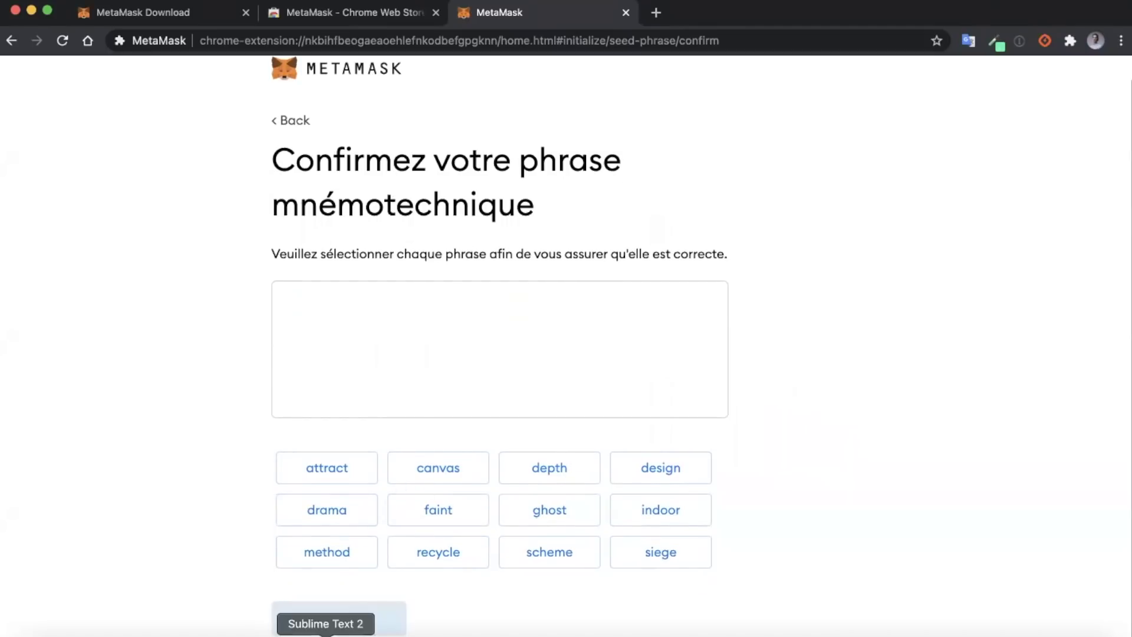
left_click(326, 634)
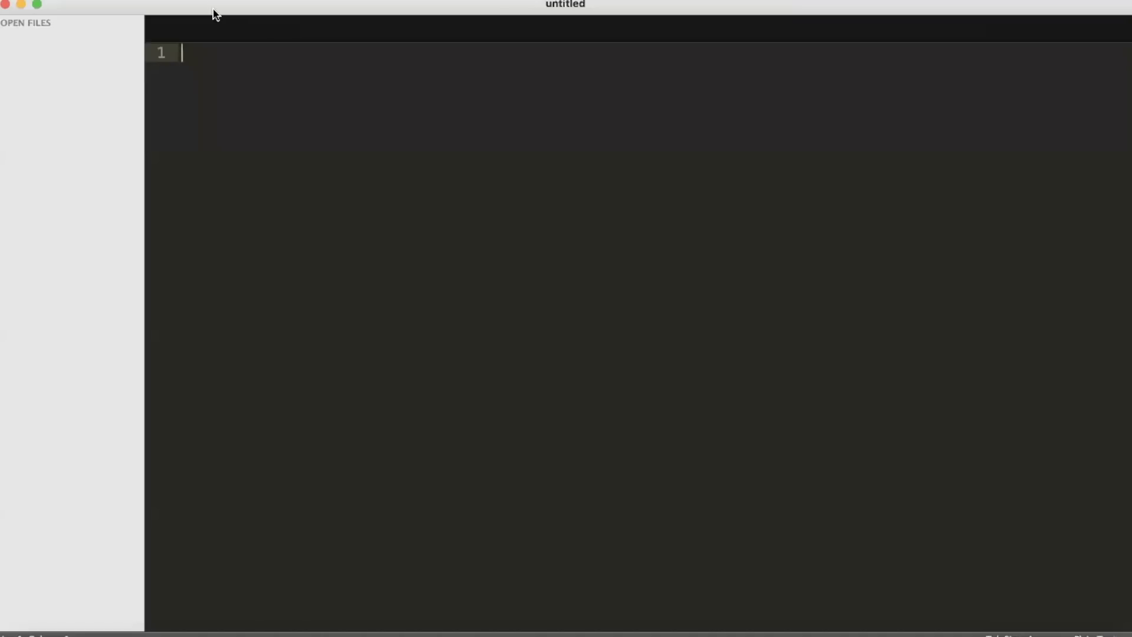
left_click_drag(215, 13, 716, 331)
key("super+v")
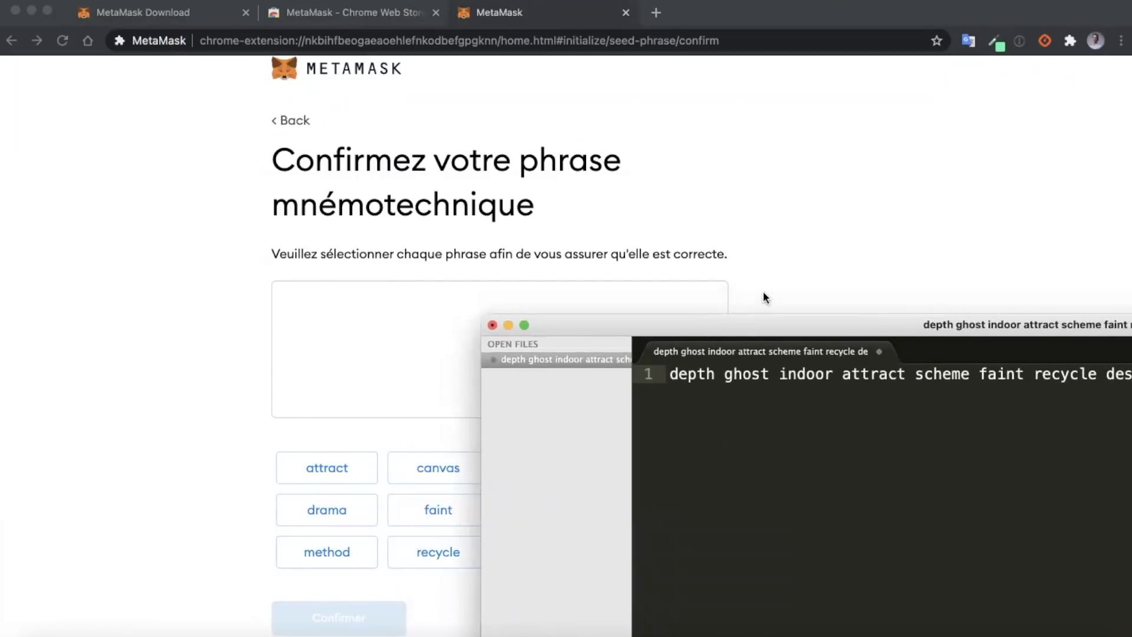
left_click(799, 302)
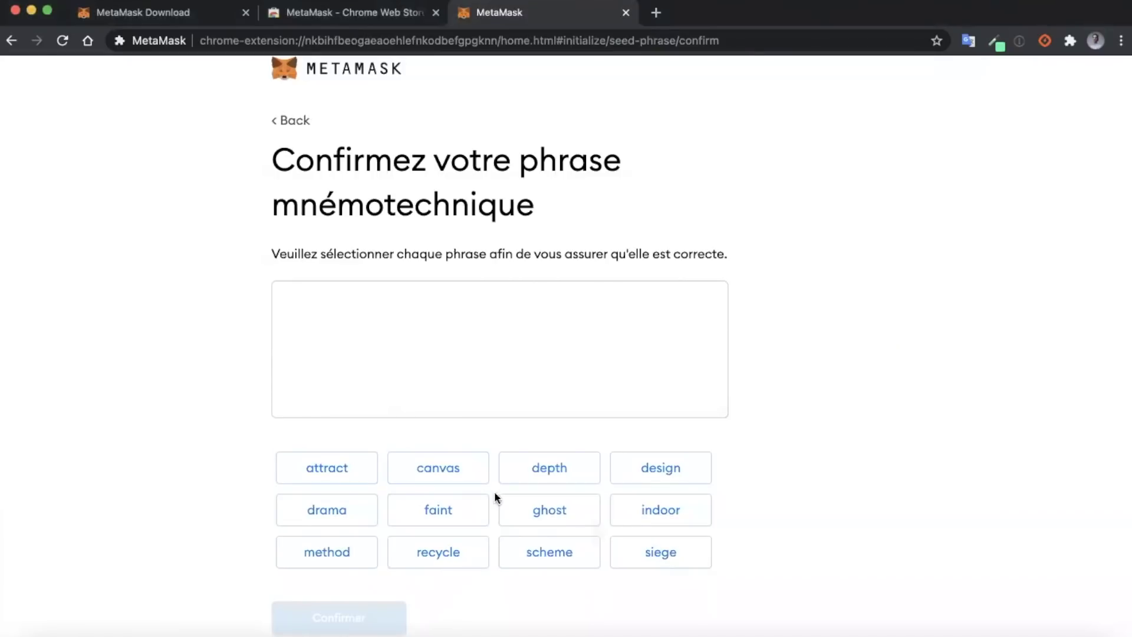
Step: Place the first six recovery words in their original order, checking against the editor
left_click(548, 466)
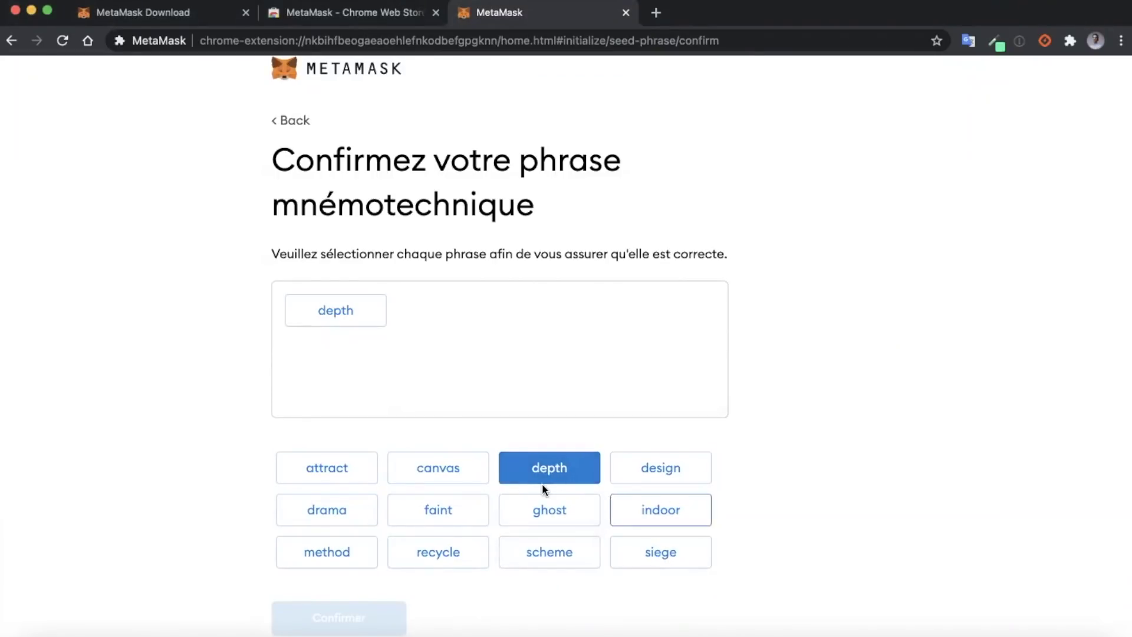
left_click(548, 522)
left_click(657, 506)
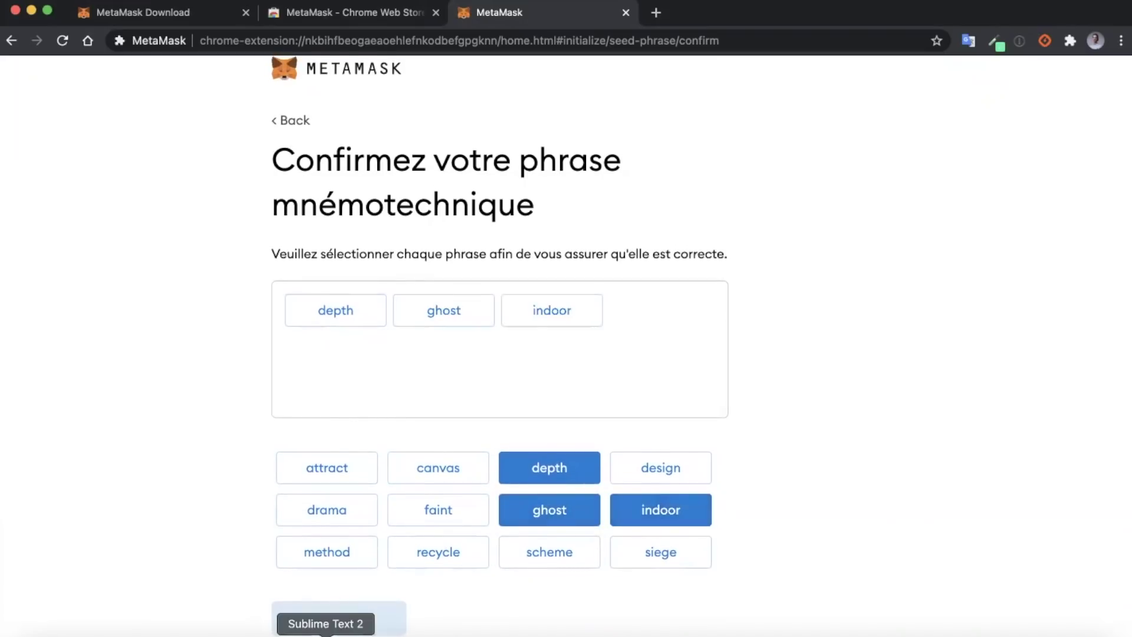
left_click(326, 635)
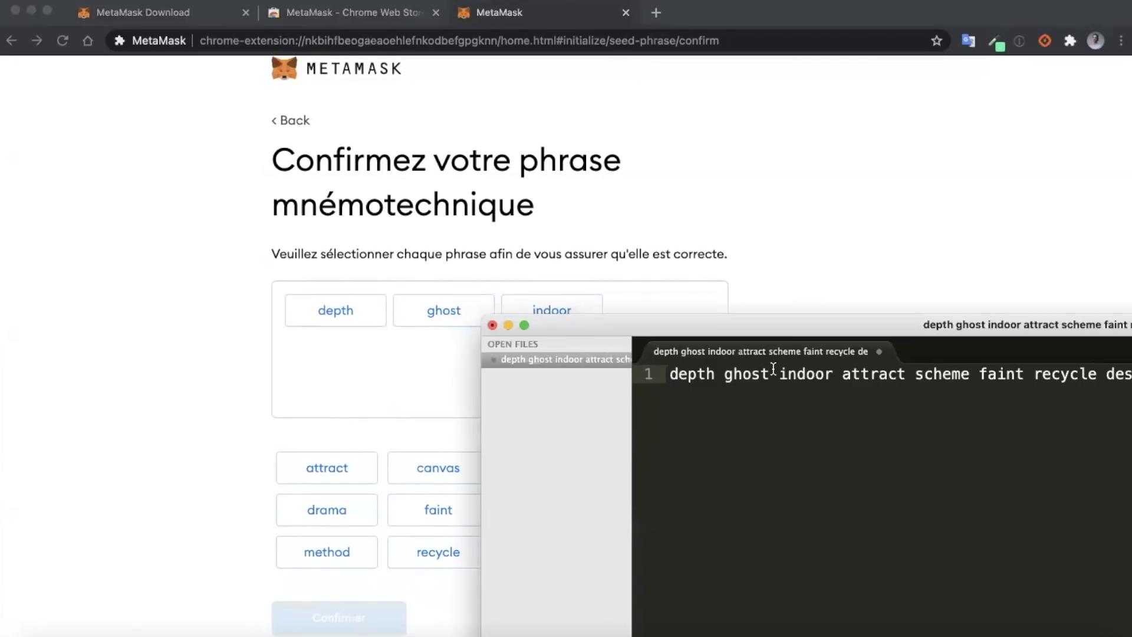
left_click(878, 299)
left_click(308, 472)
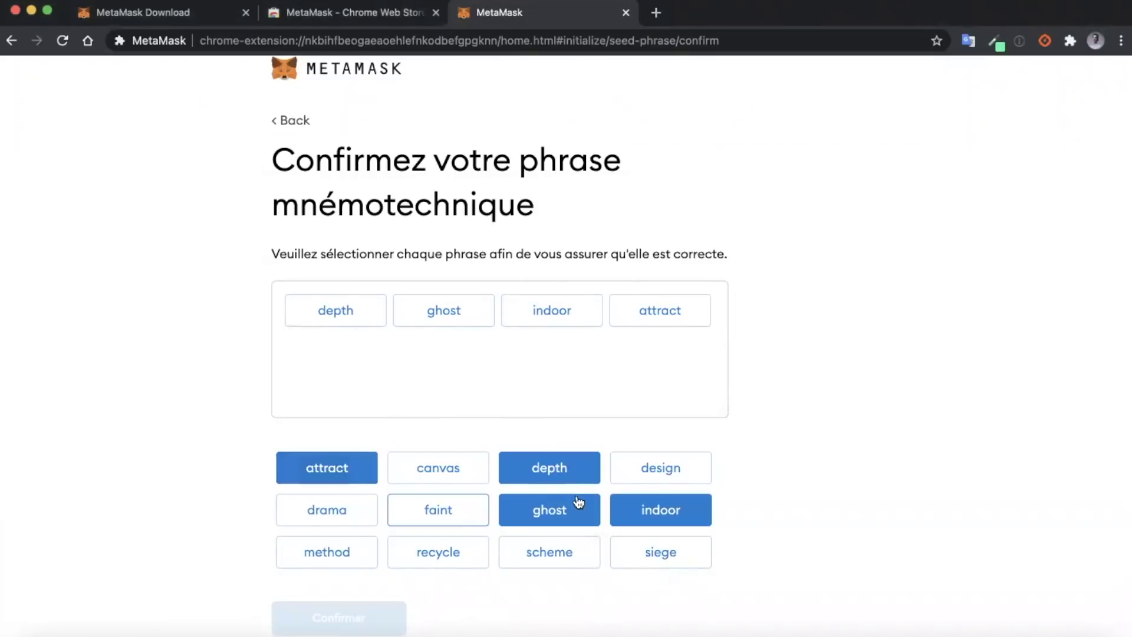
left_click(532, 554)
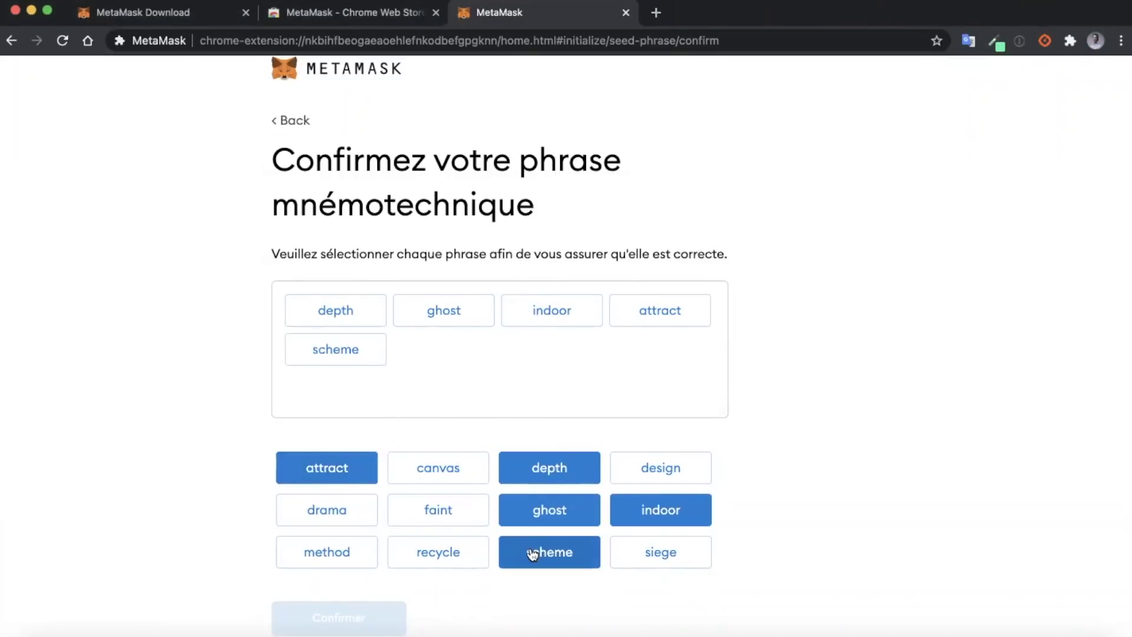
left_click(419, 511)
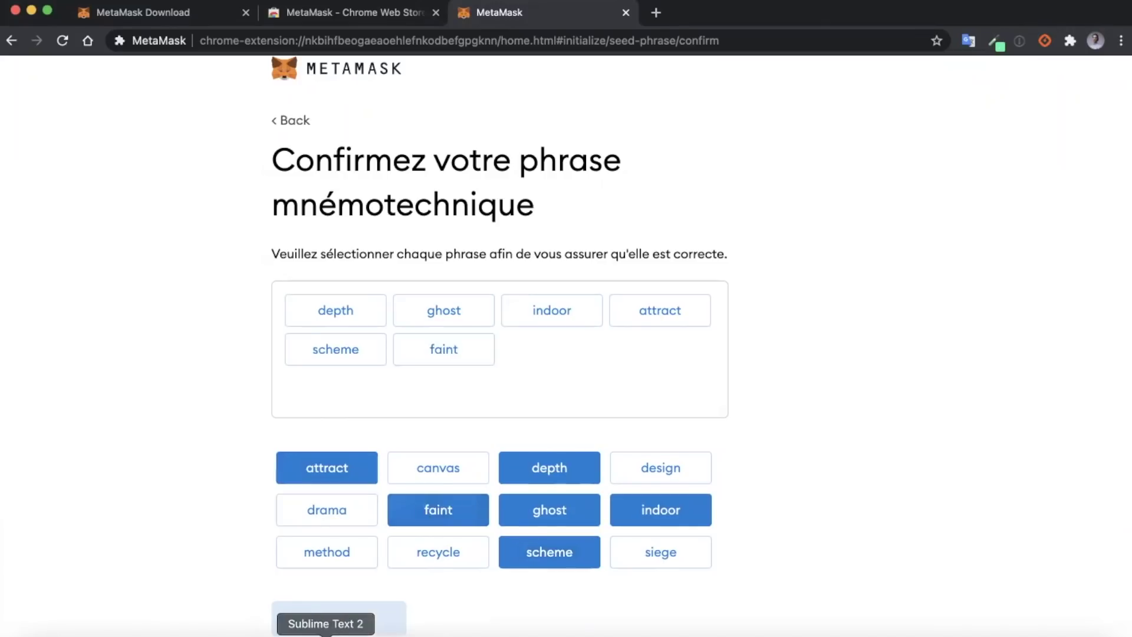
Step: Place recovery words seven through twelve in order, rechecking the phrase in the editor
left_click(326, 635)
left_click_drag(884, 325, 582, 342)
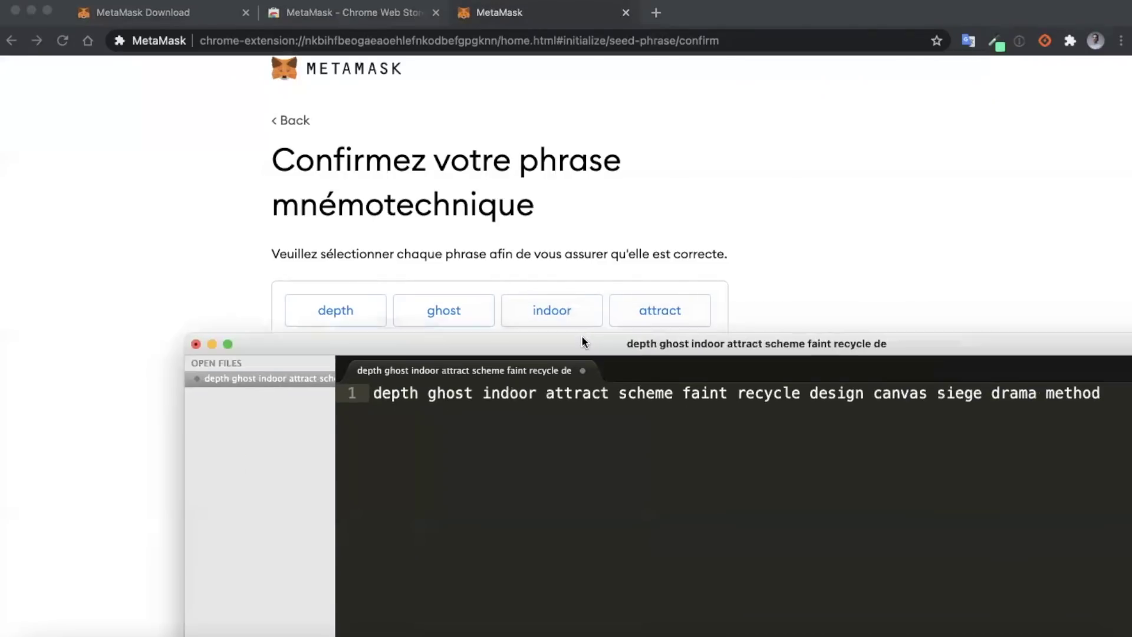
left_click(1020, 282)
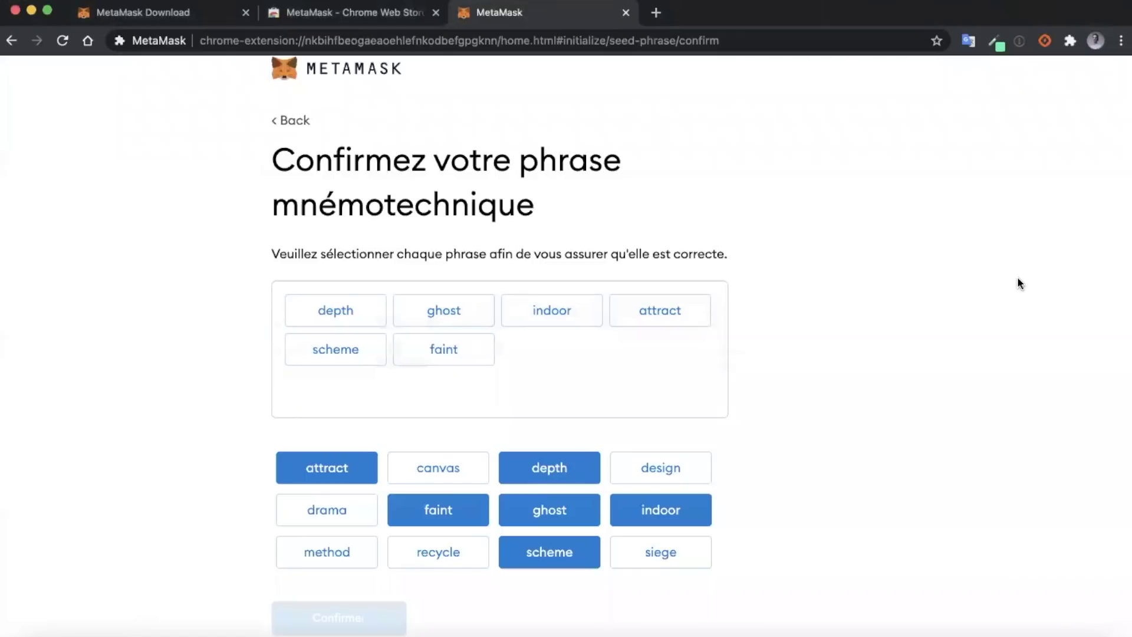
left_click(423, 552)
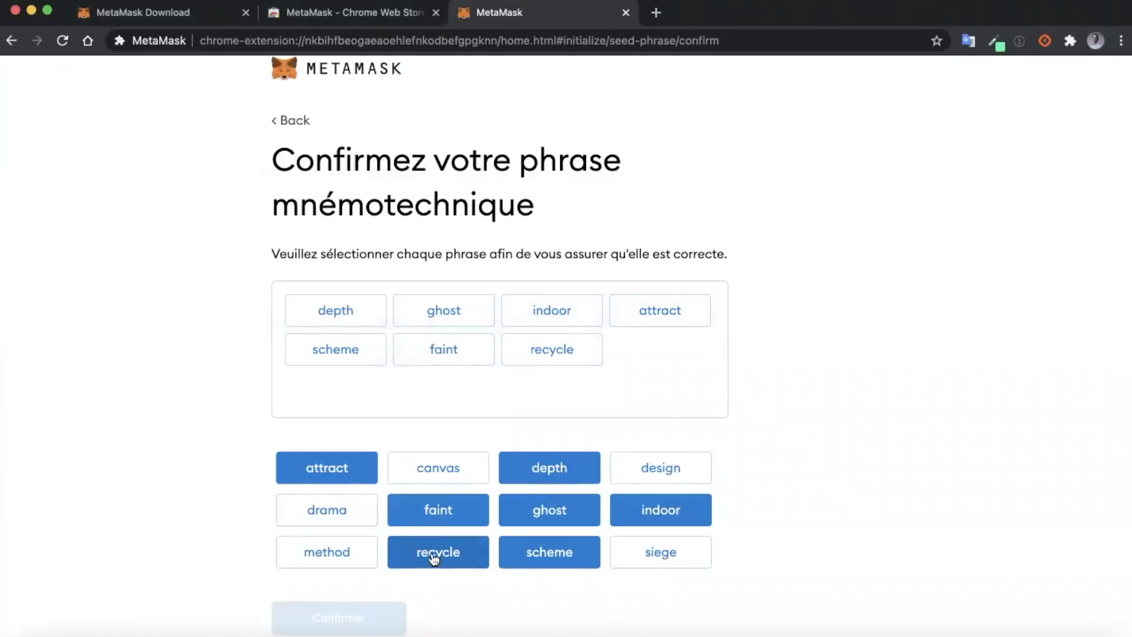
left_click(666, 467)
left_click(455, 467)
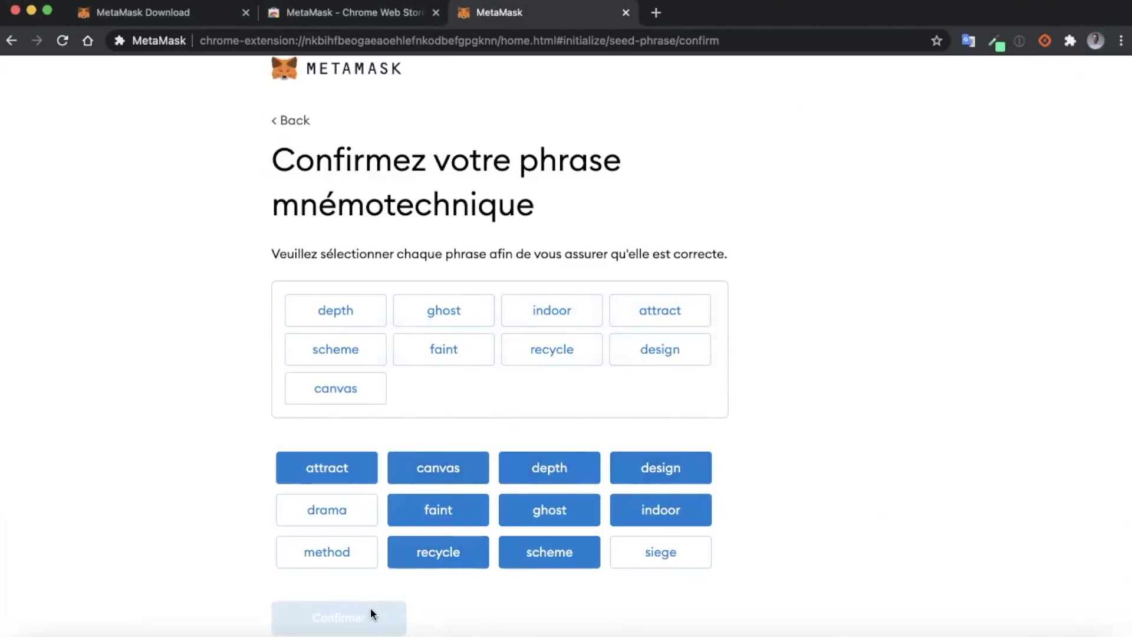
left_click(326, 634)
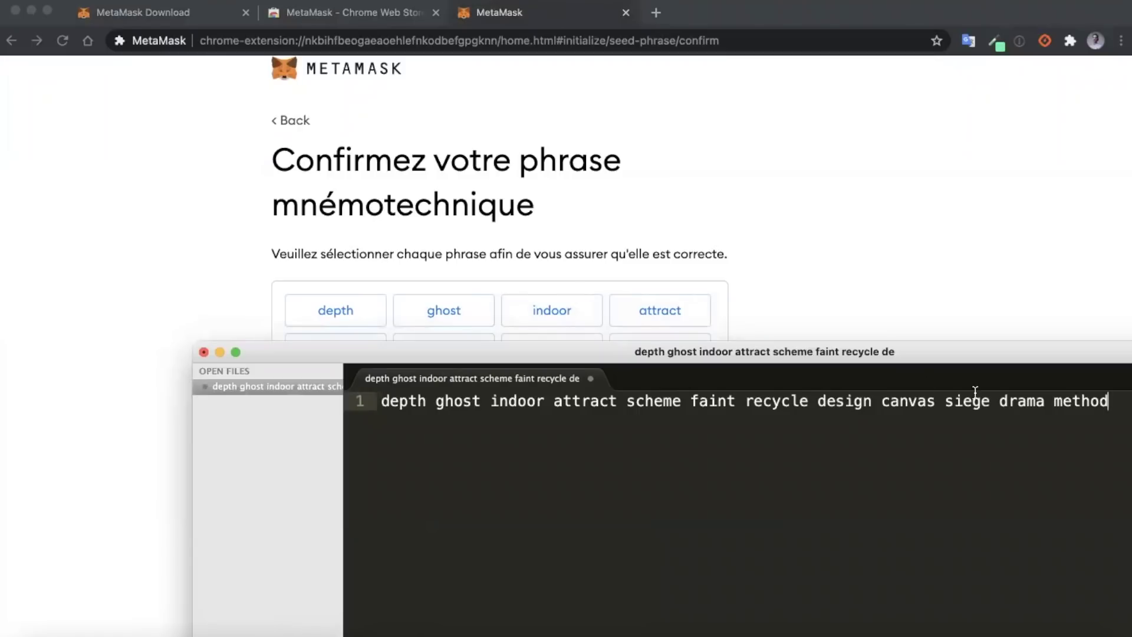
left_click(875, 320)
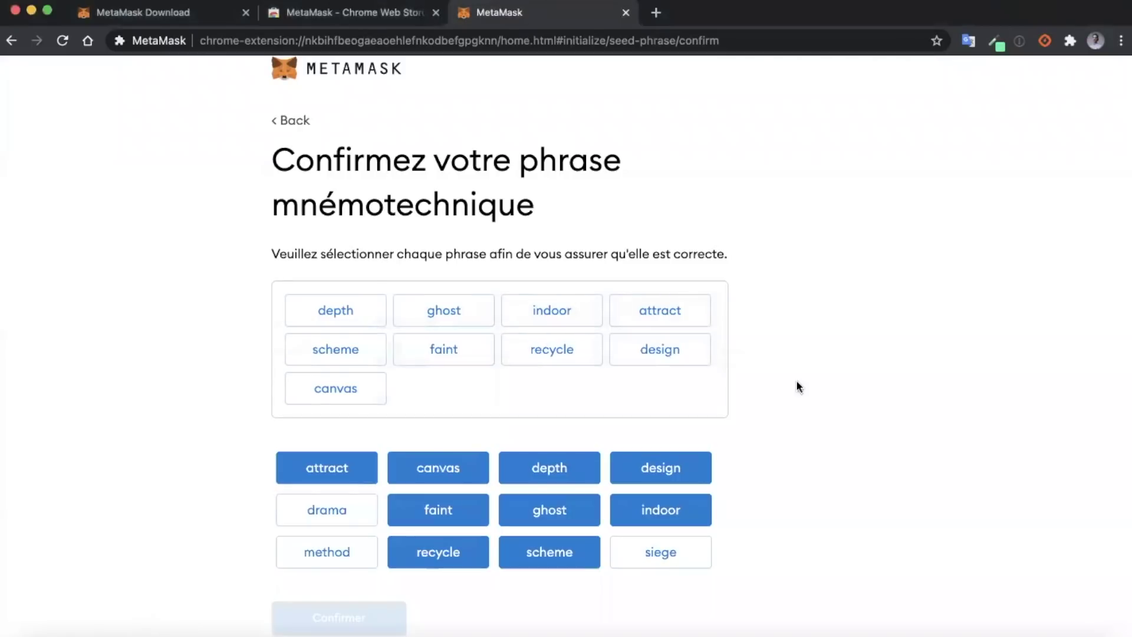
left_click(627, 552)
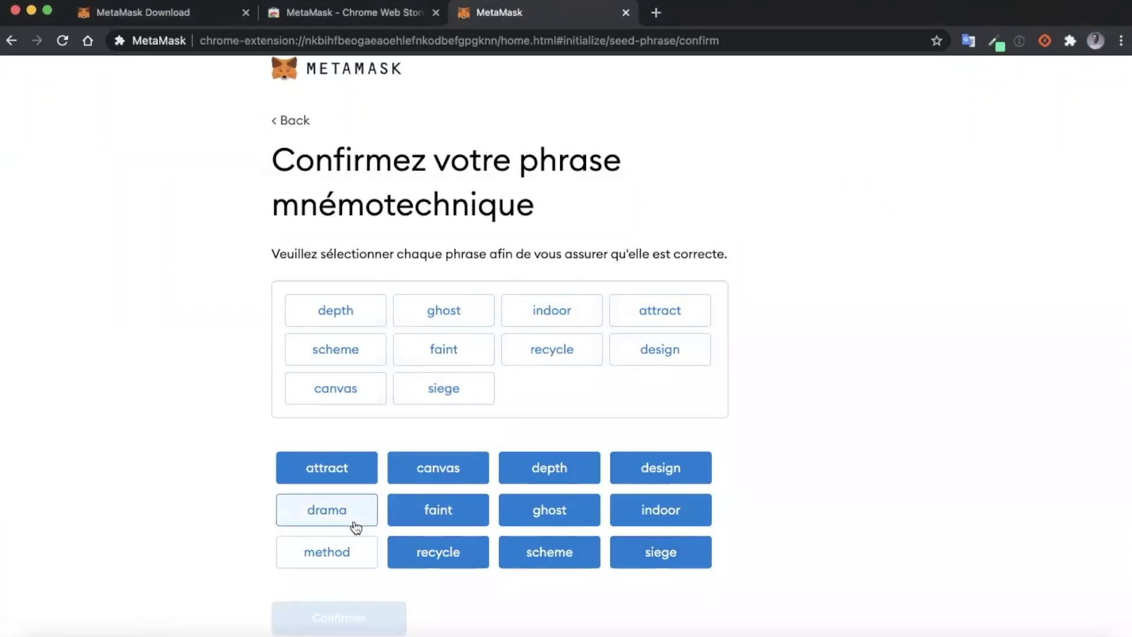
left_click(355, 527)
left_click(346, 551)
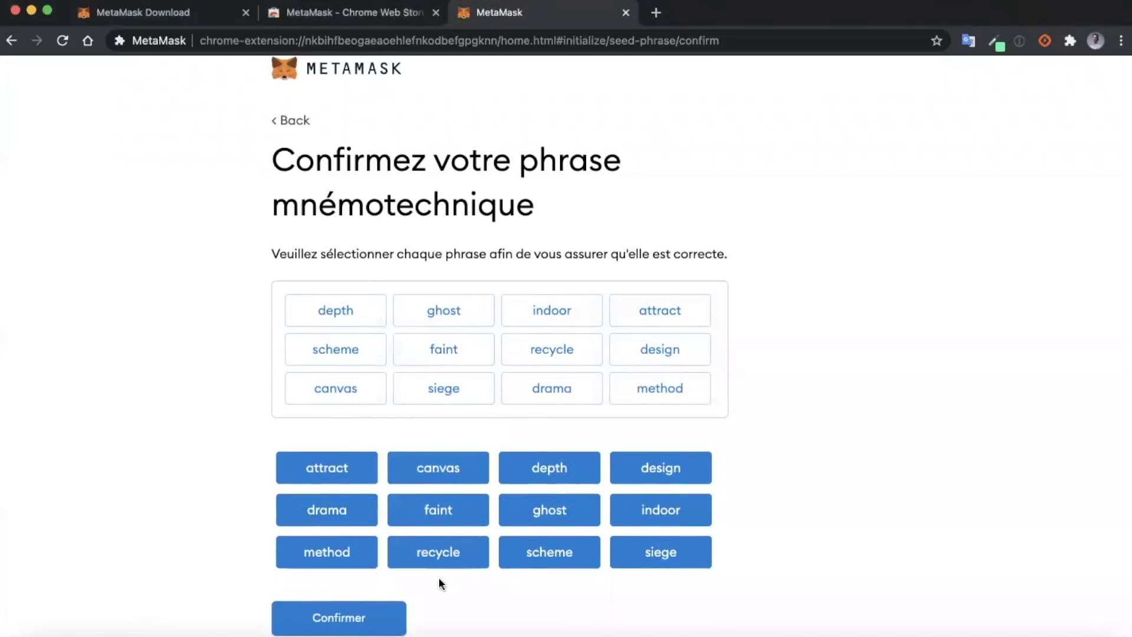
Step: Confirm the recovery phrase and finish onboarding with Tout est terminé
left_click(358, 619)
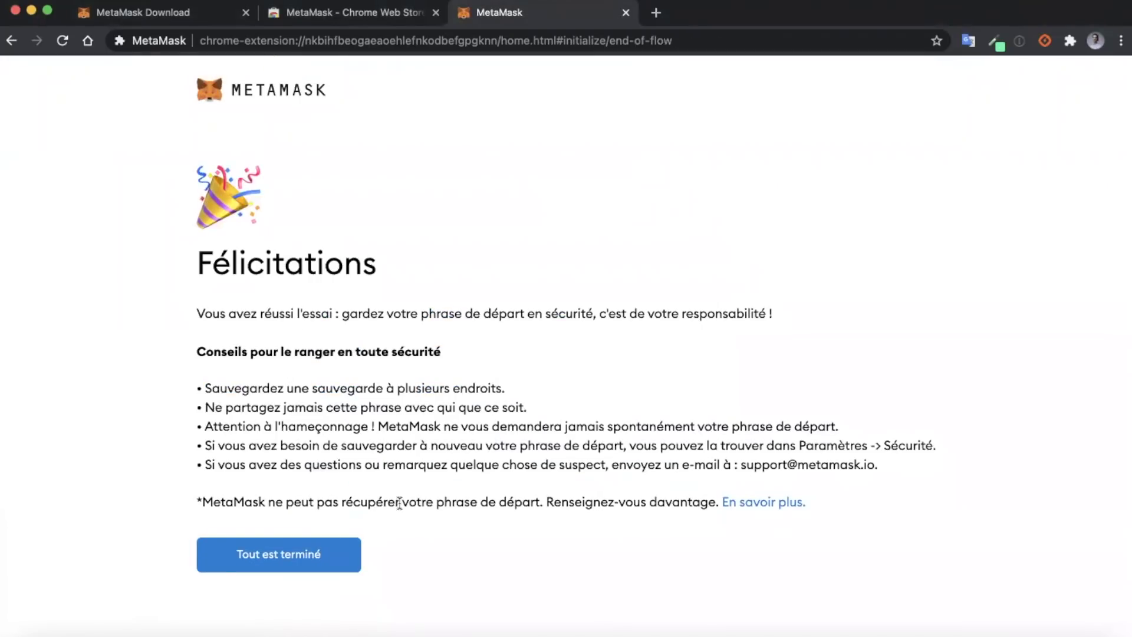
left_click(326, 561)
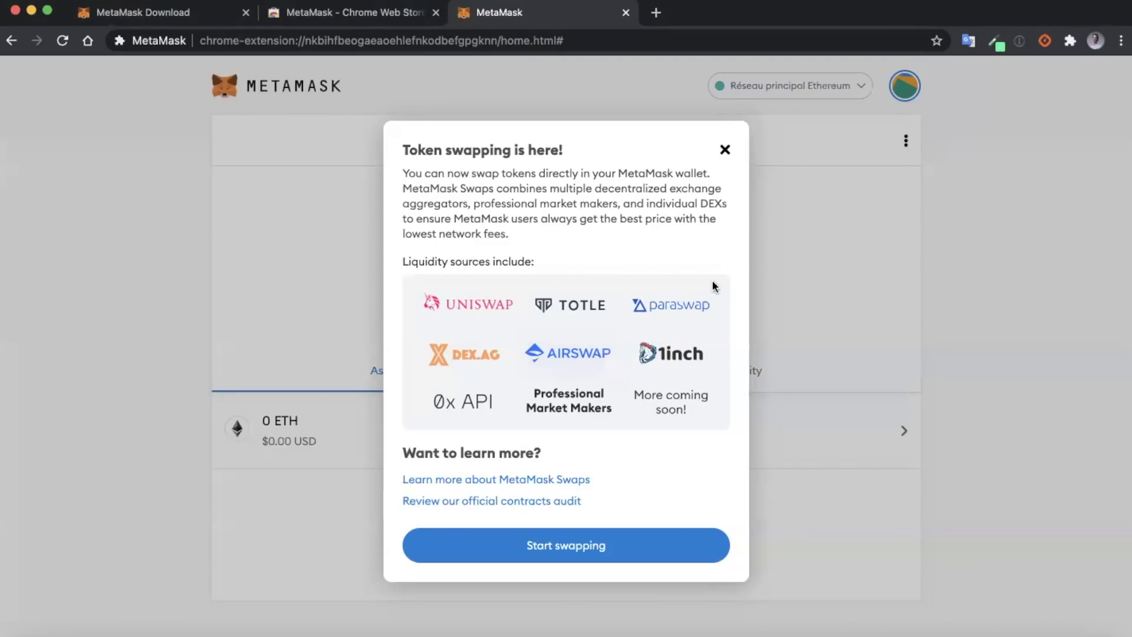
Step: Dismiss the swap announcement, copy the account address, and select Réseau principal Ethereum
left_click(724, 150)
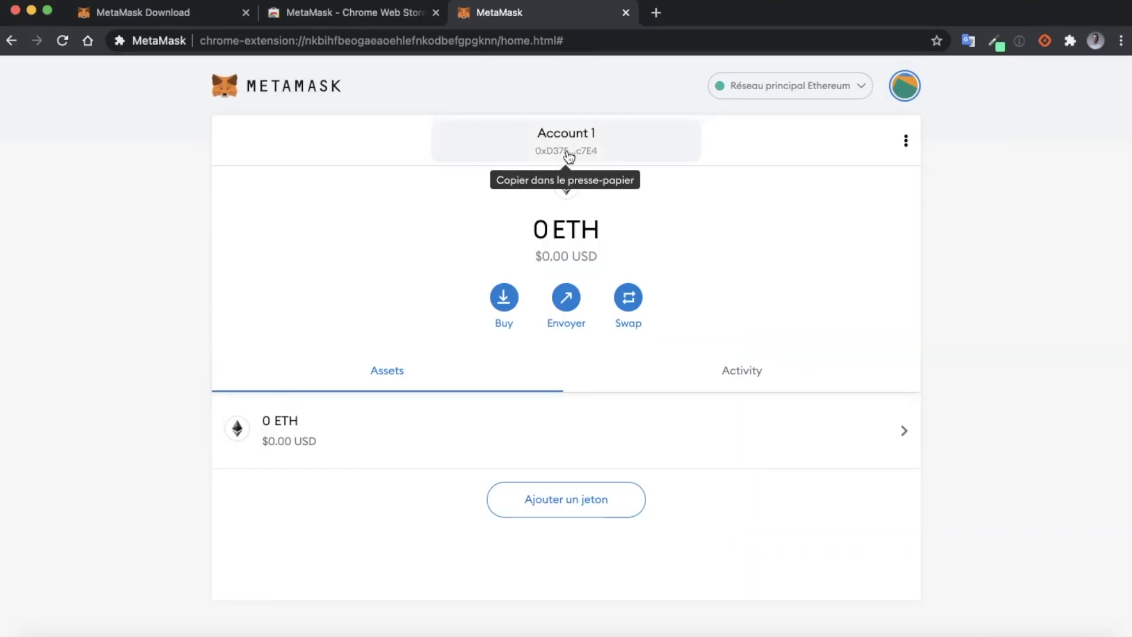
left_click(569, 151)
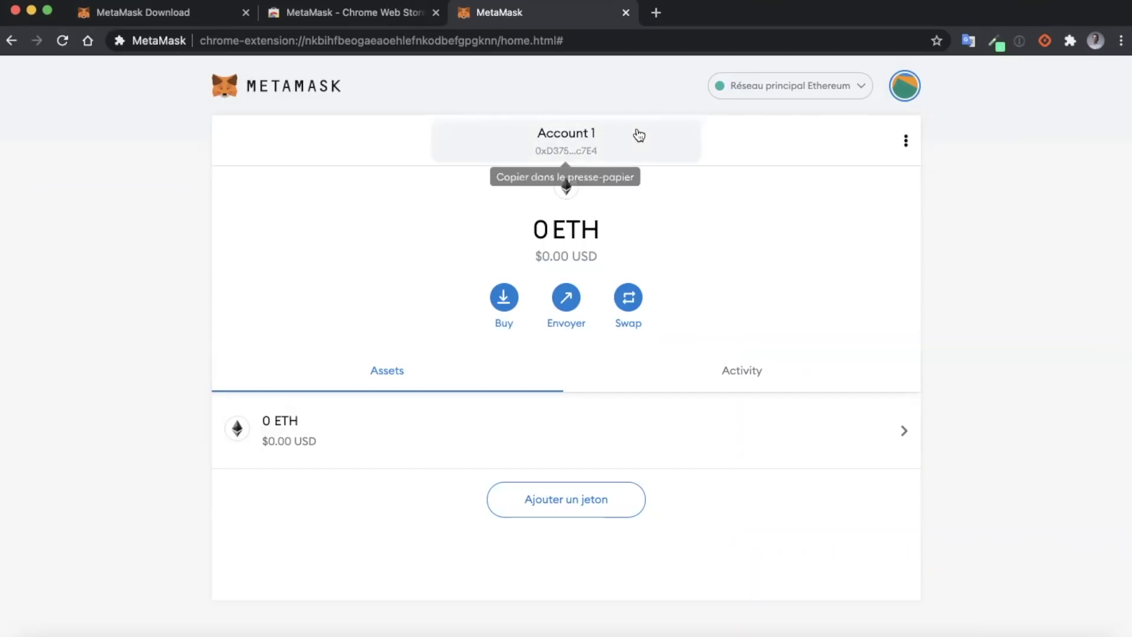
left_click(814, 87)
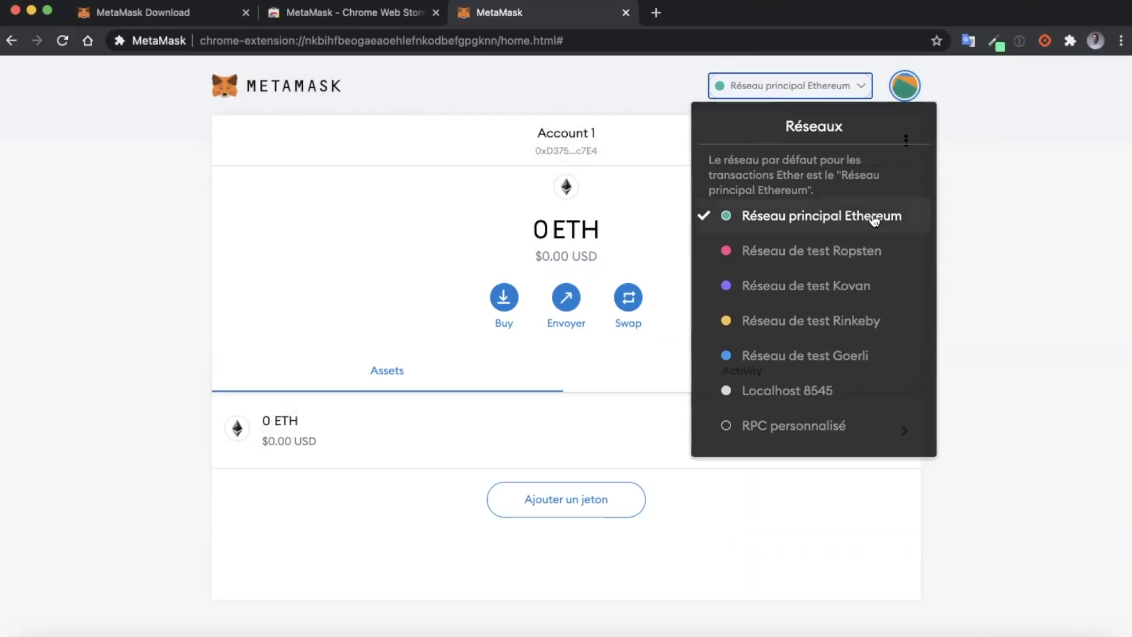
scroll(846, 353, "down", 1)
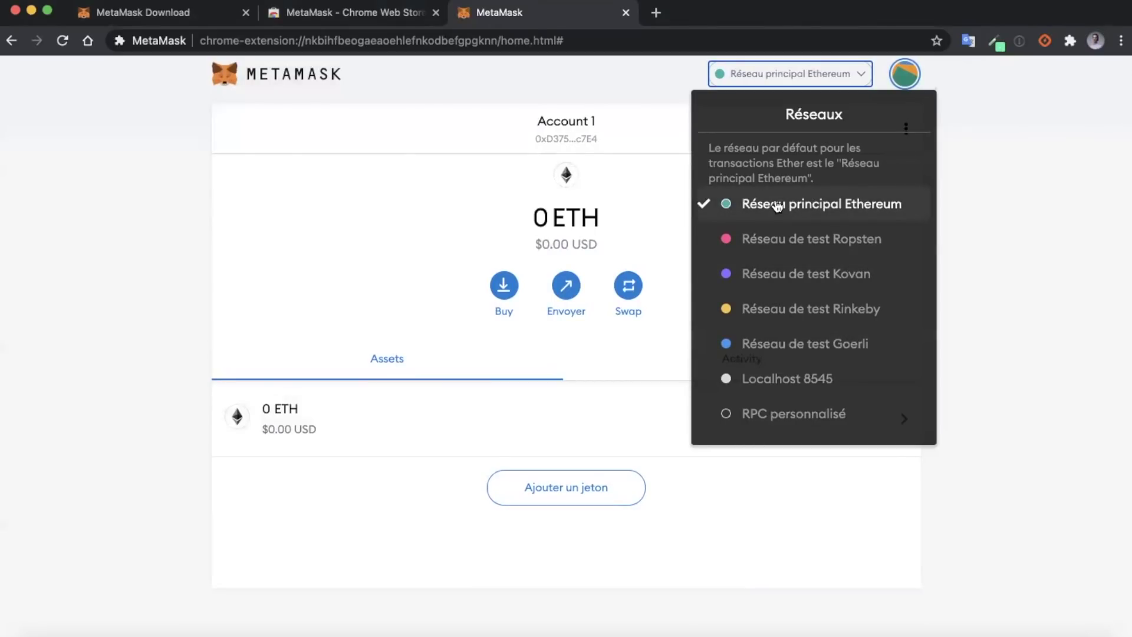
left_click(820, 211)
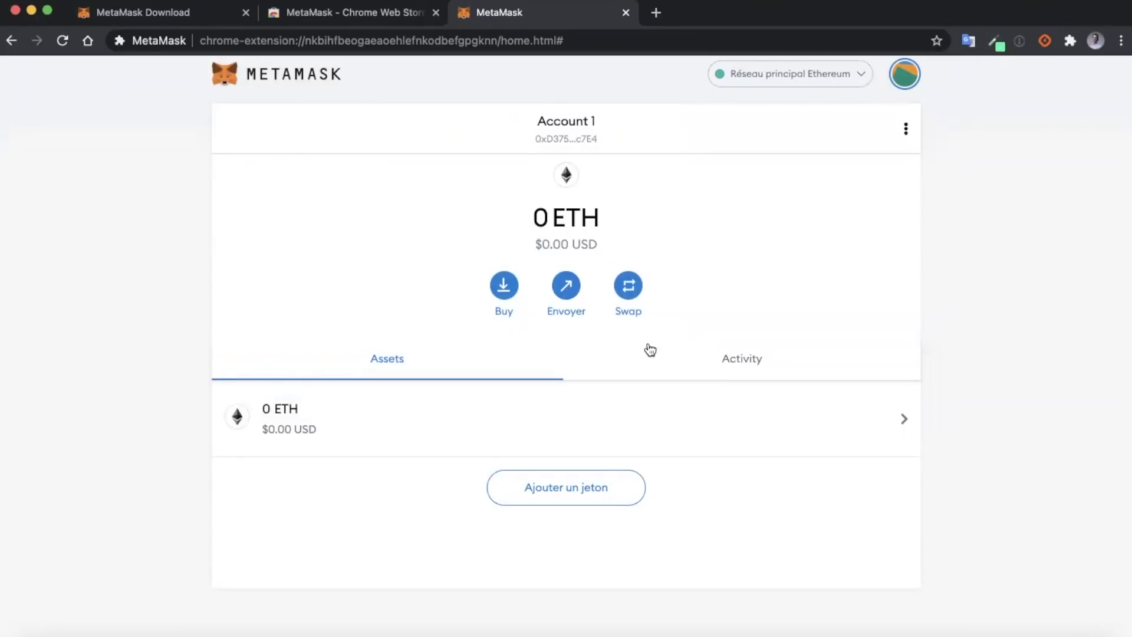
left_click(717, 362)
left_click(469, 357)
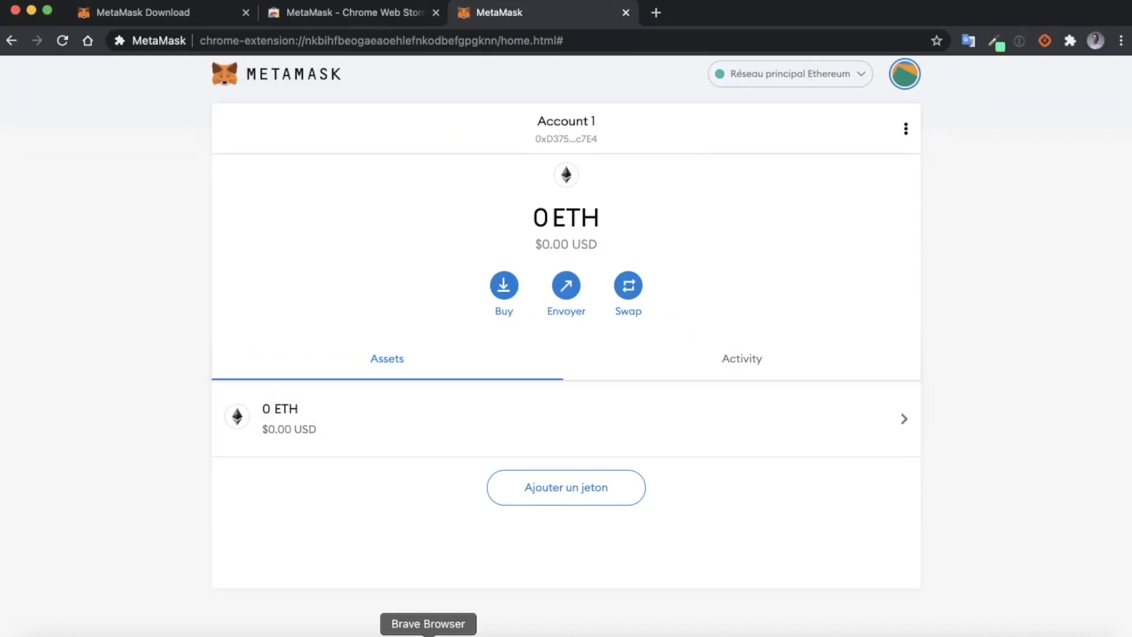
Step: In Brave's Binance Spot Wallet tab, start a USDT withdrawal and focus the recipient address field
left_click(428, 632)
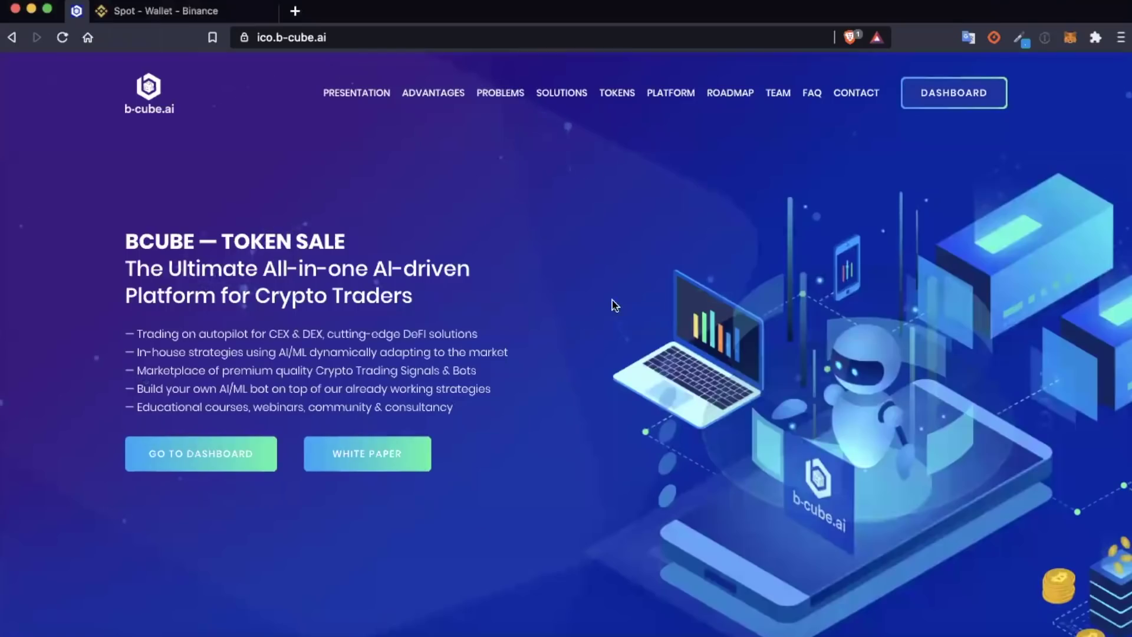
left_click(215, 15)
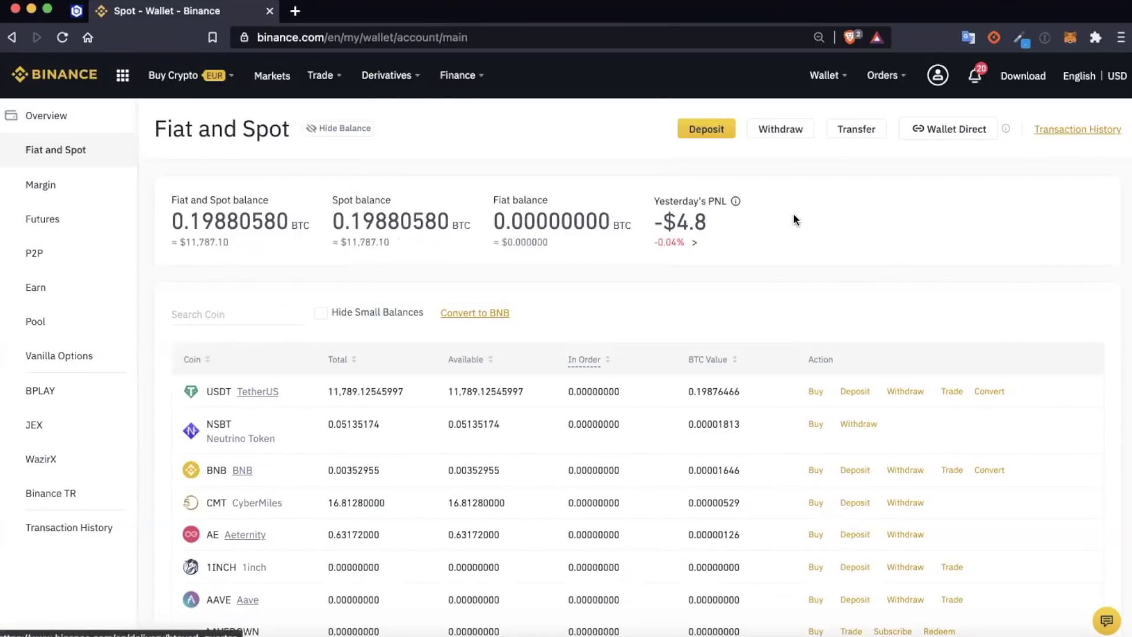
scroll(793, 214, "down", 1)
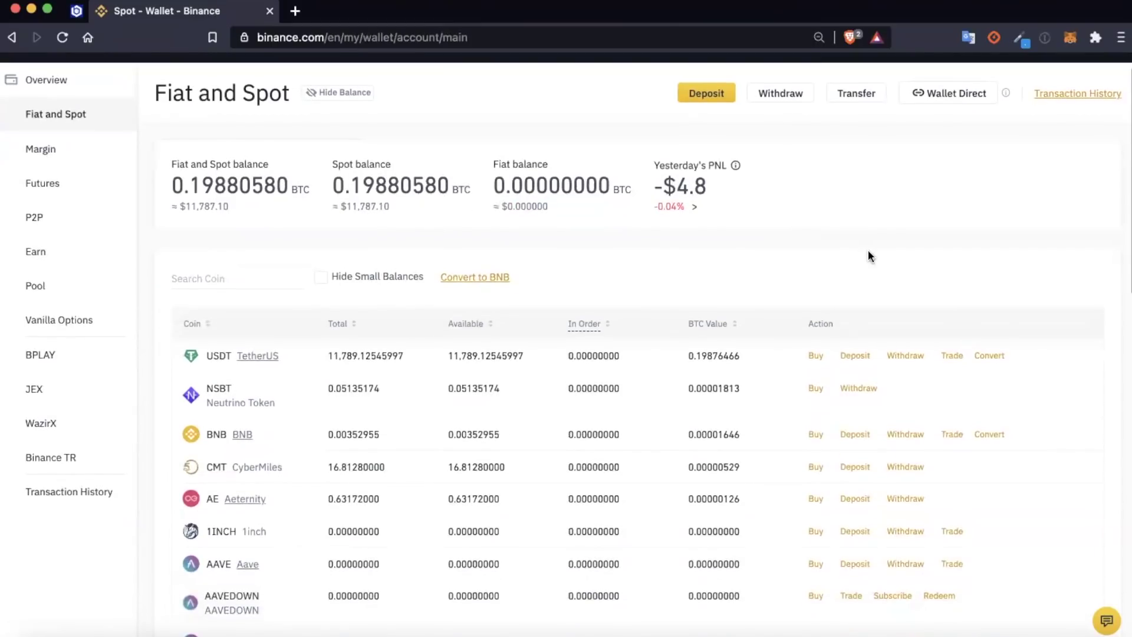
scroll(869, 255, "down", 1)
scroll(651, 331, "up", 2)
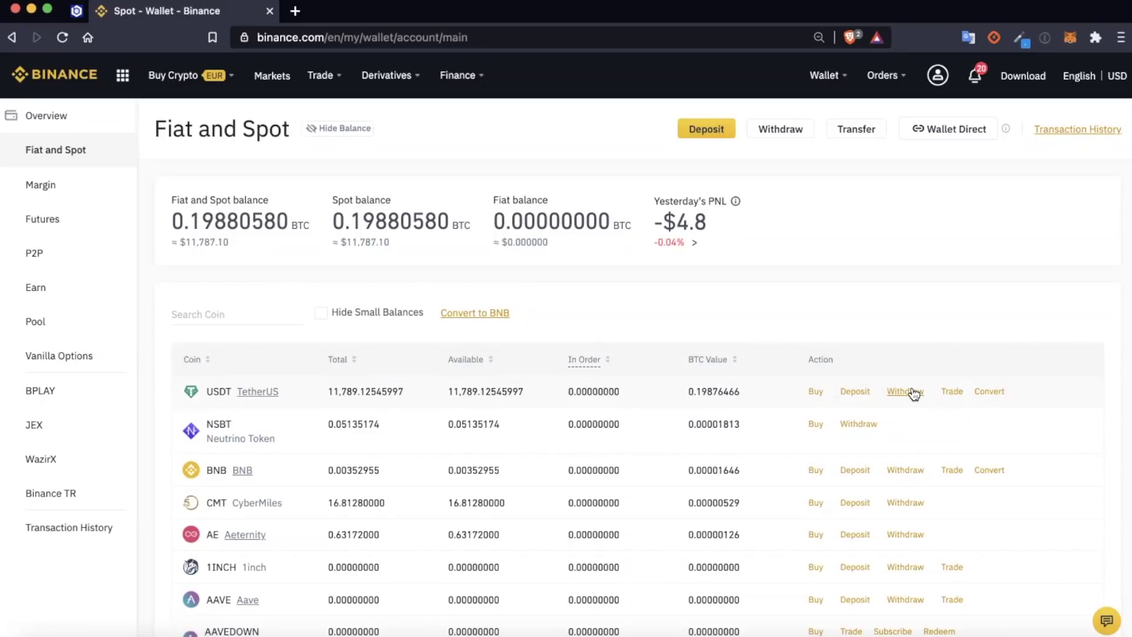
mouse_move(822, 76)
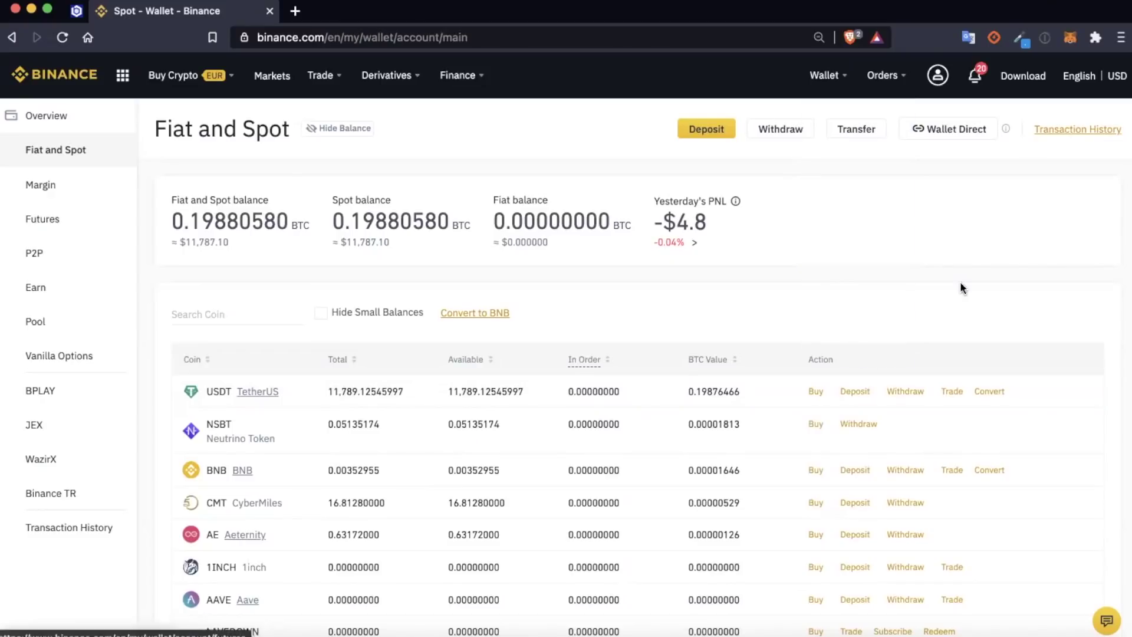
left_click(905, 392)
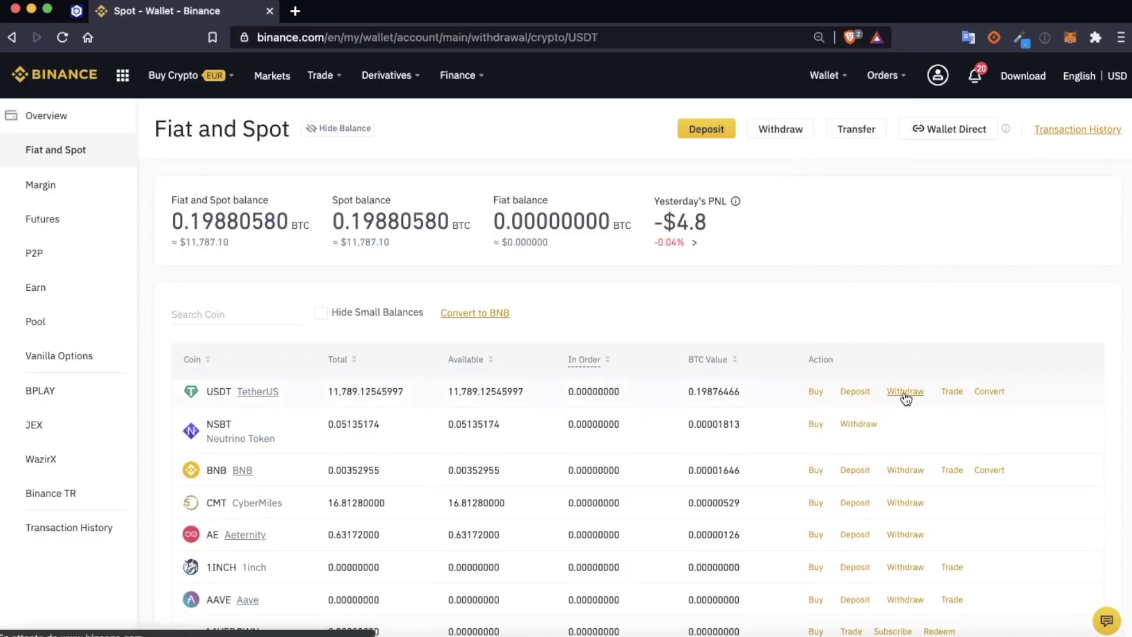
left_click(800, 359)
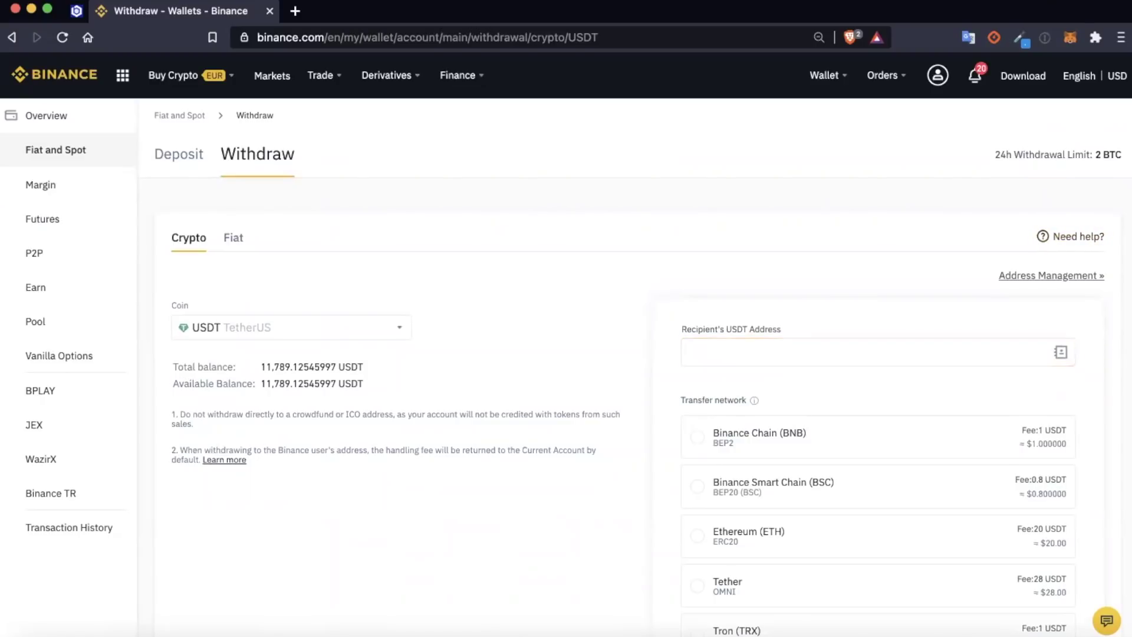
Step: Copy Account 1's address from the MetaMask wallet dashboard to the clipboard
left_click(458, 634)
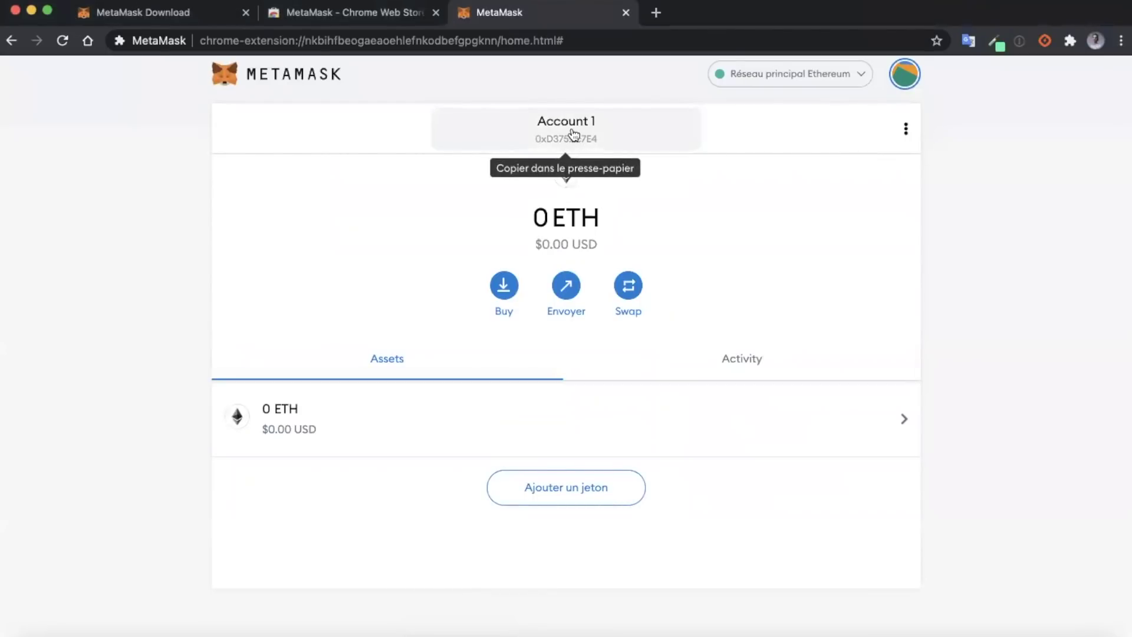
left_click(573, 135)
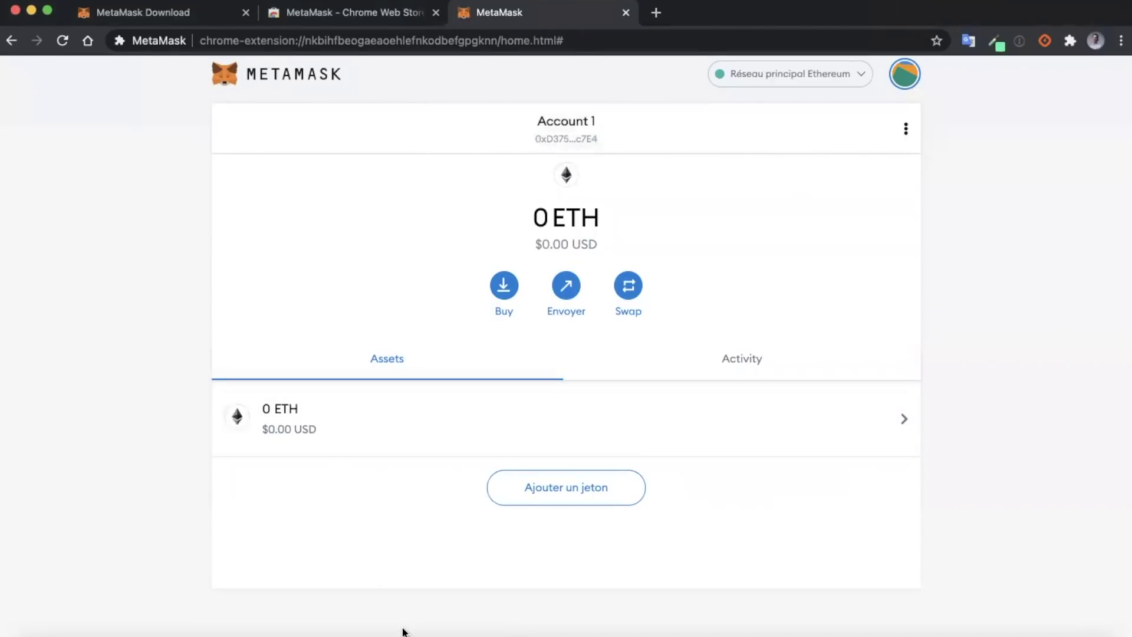
Step: Paste the MetaMask address as recipient and select the Ethereum (ETH) ERC20 network
left_click(428, 634)
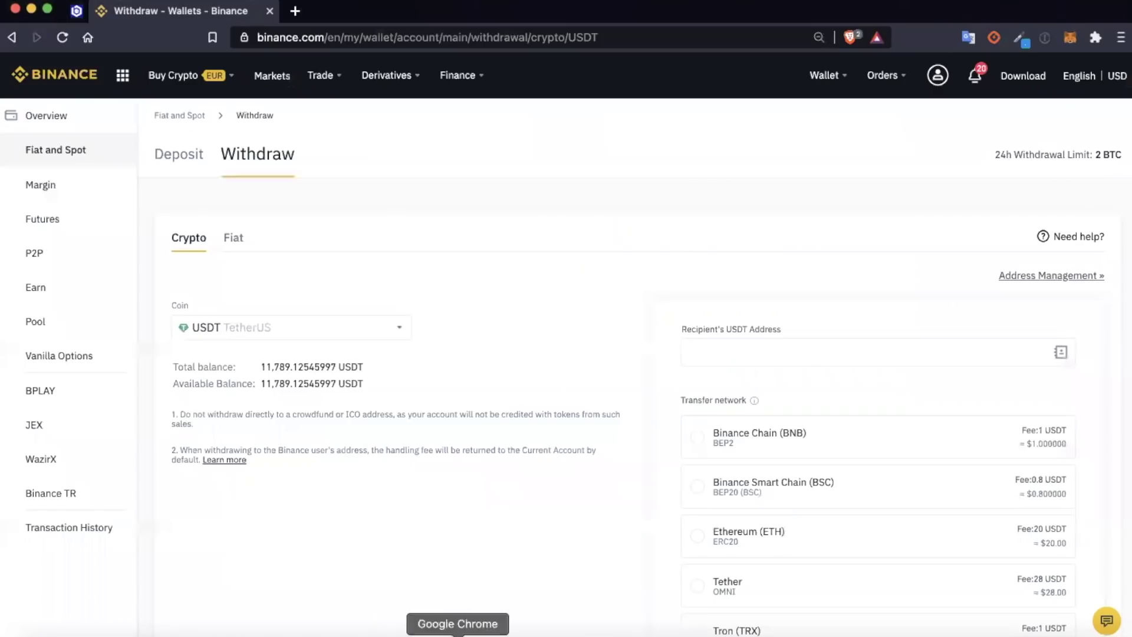
left_click(796, 362)
type("0xD3756a9f34E50d2691cde98Cf34fc9eb6285c7E4")
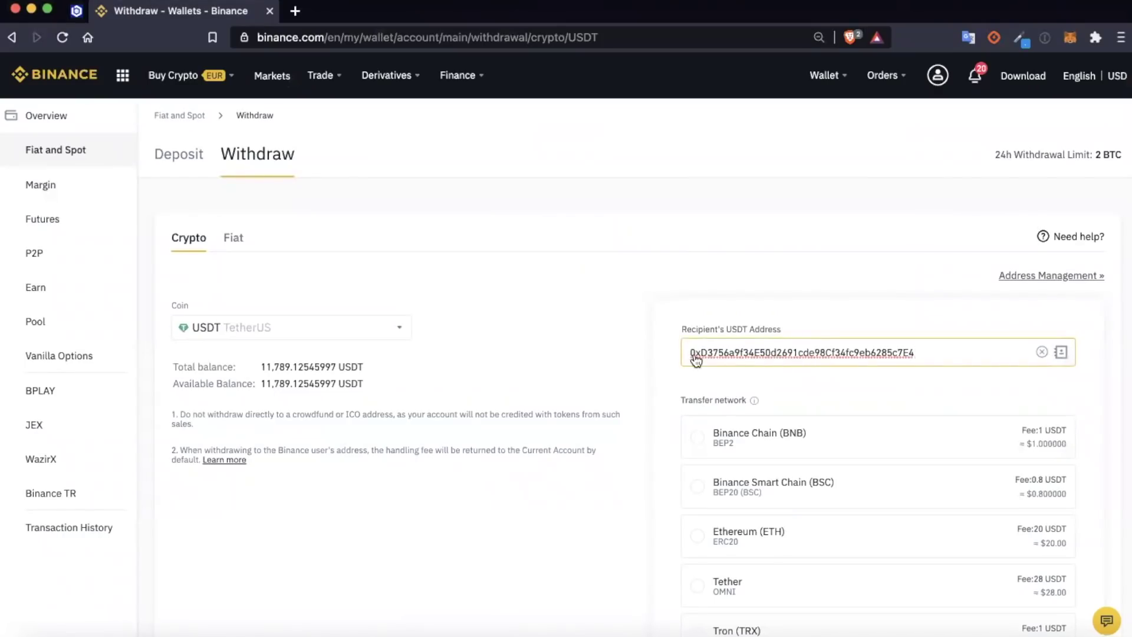
scroll(920, 369, "down", 3)
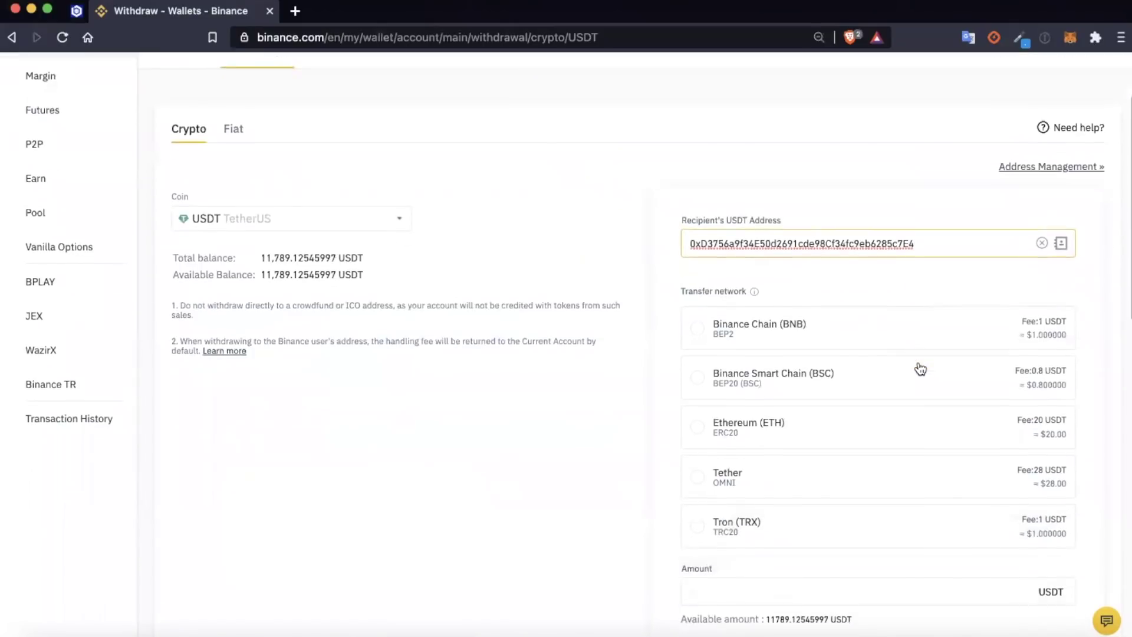
left_click(697, 421)
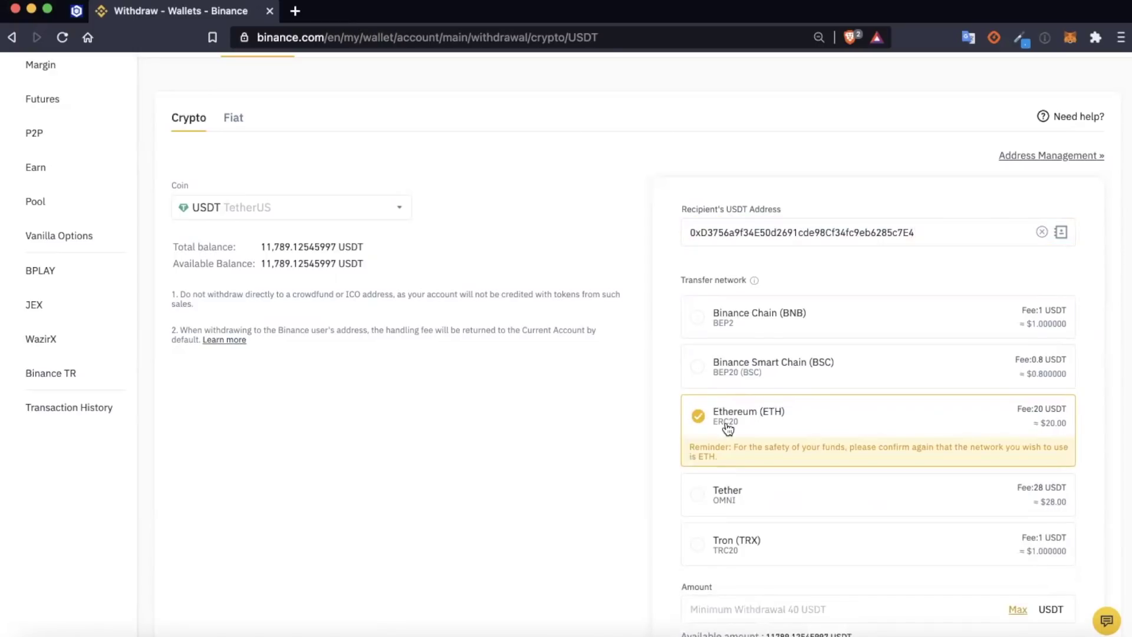
scroll(769, 428, "down", 3)
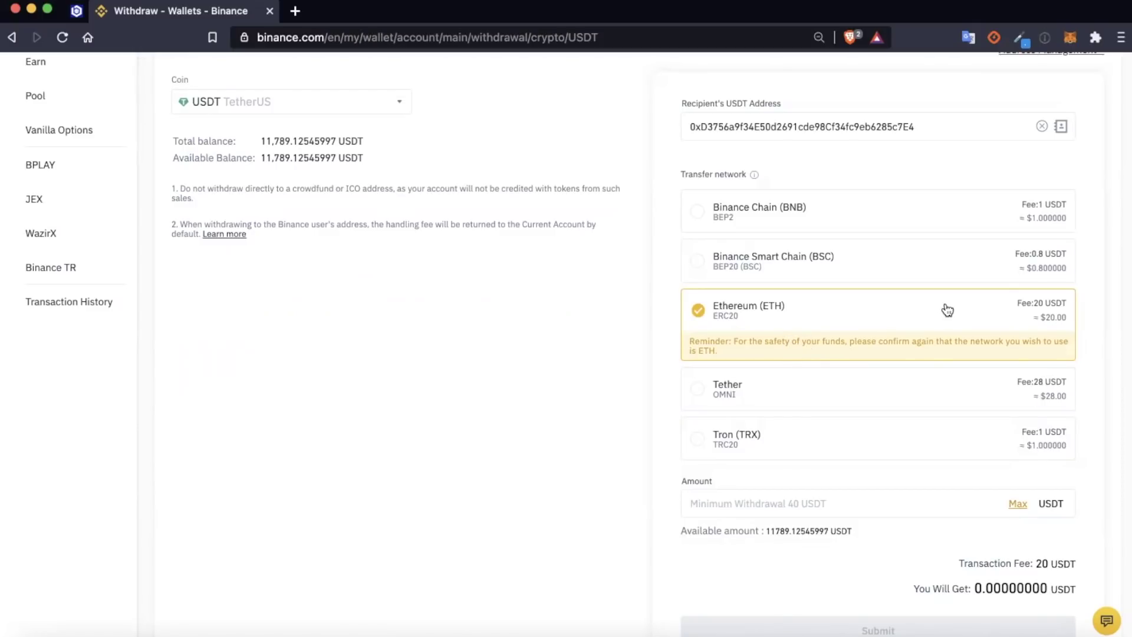
Step: Enter 10020 USDT as the withdrawal amount to cover the 20 USDT fee
left_click(870, 505)
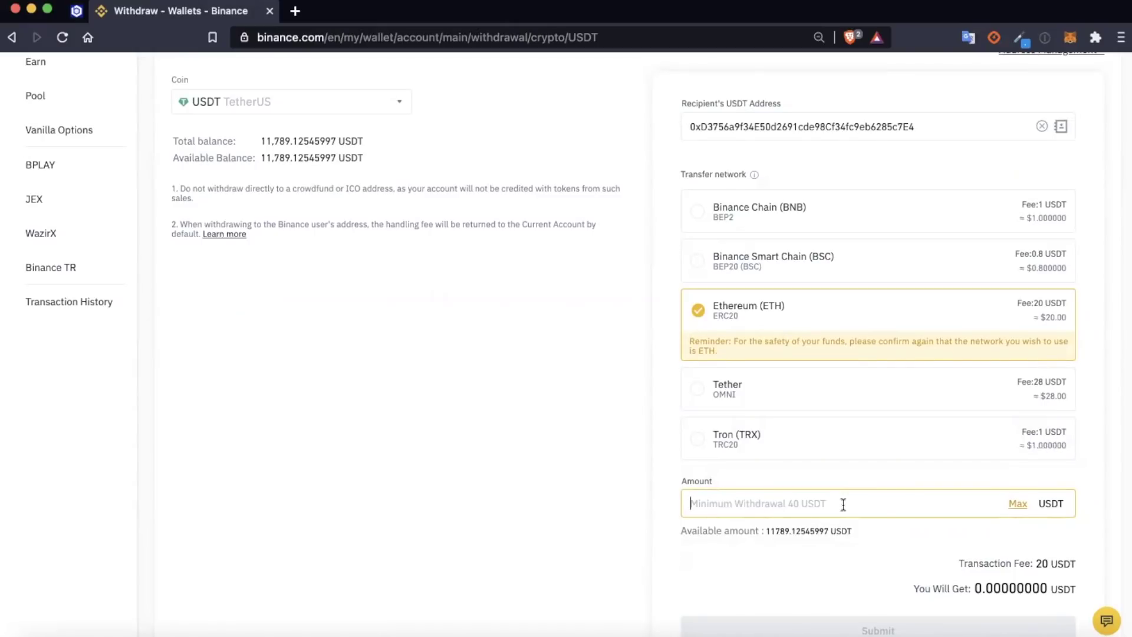
type("10")
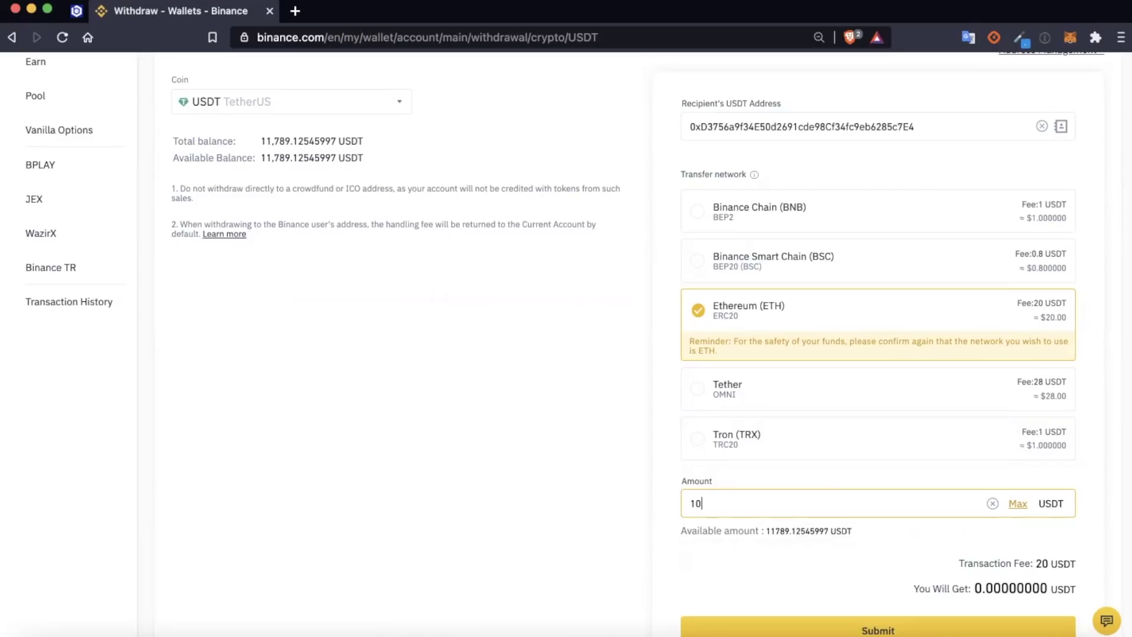
type("000")
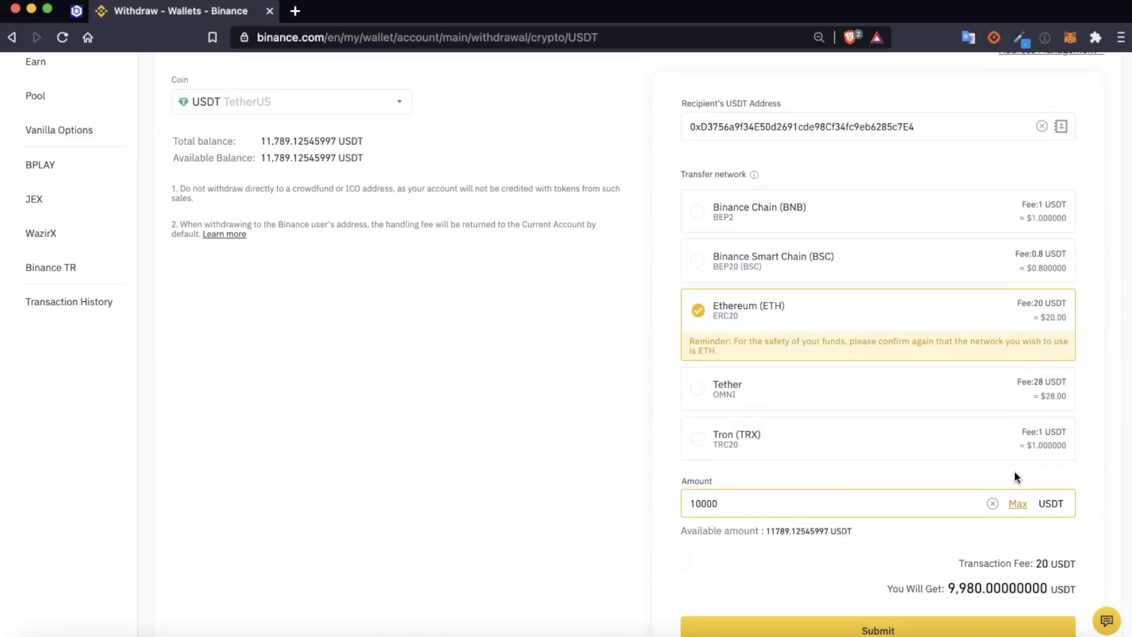
scroll(1014, 470, "down", 2)
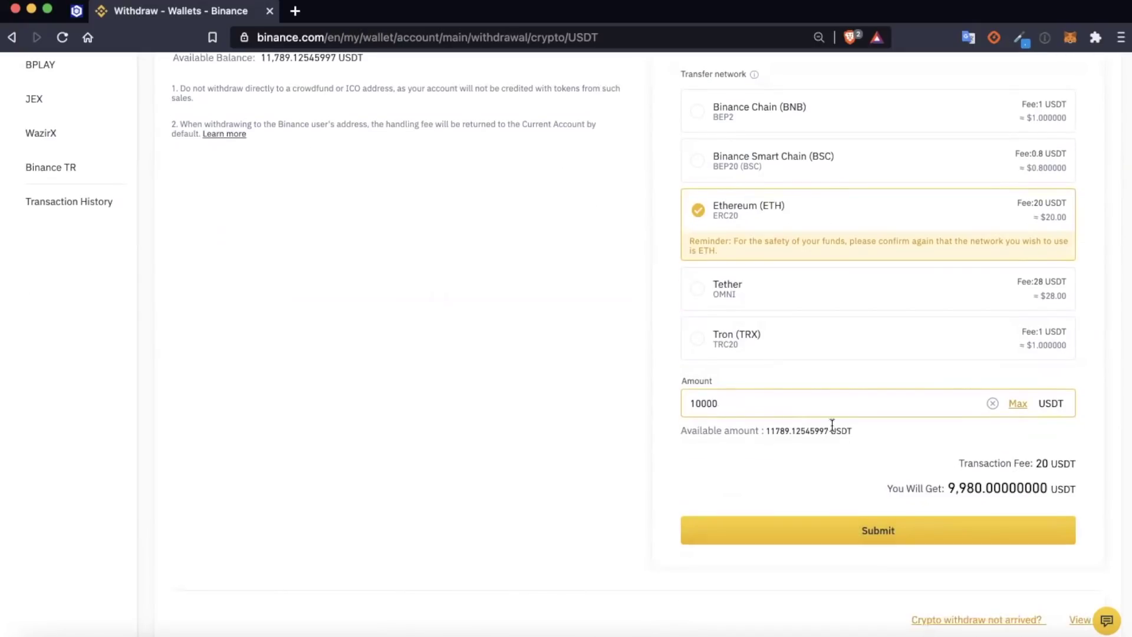
key("BackSpace")
key("BackSpace")
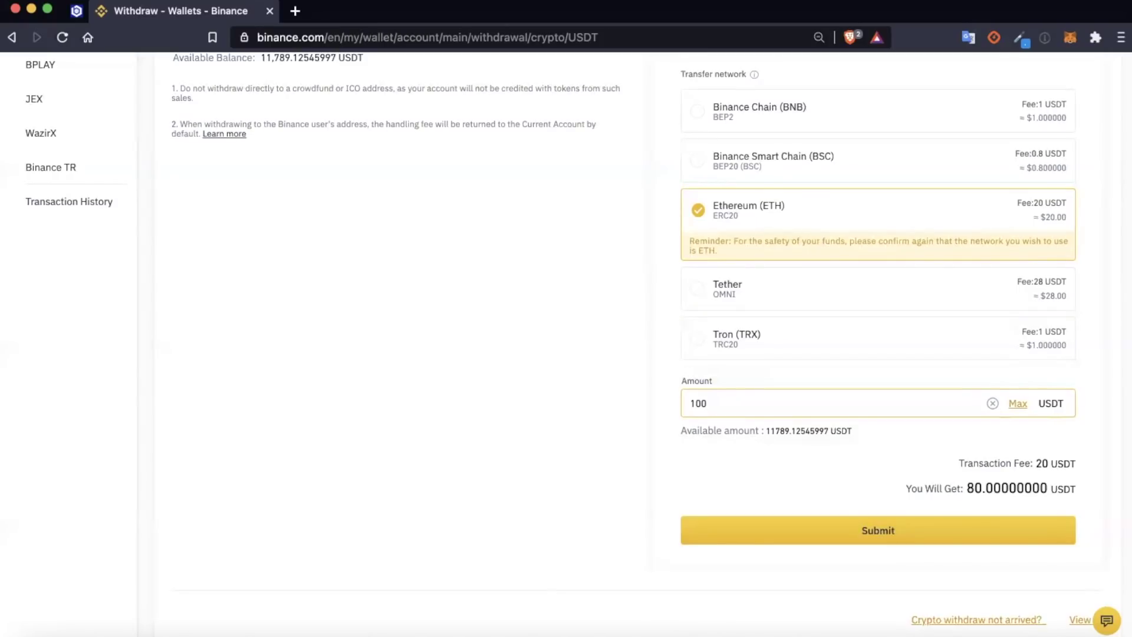
type("20")
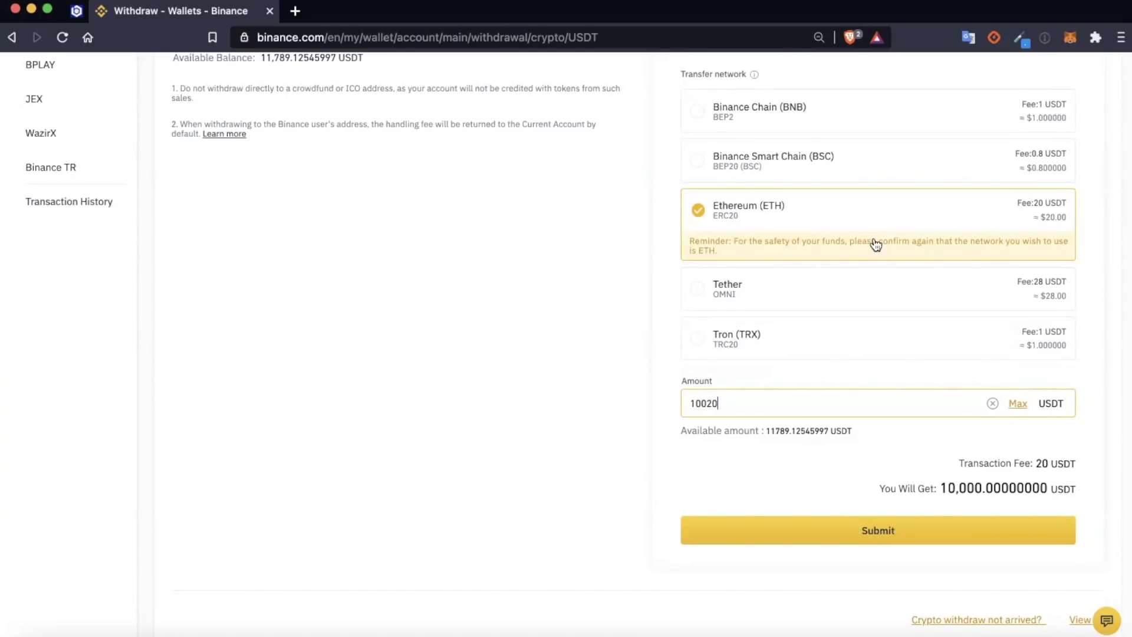
scroll(826, 236, "up", 5)
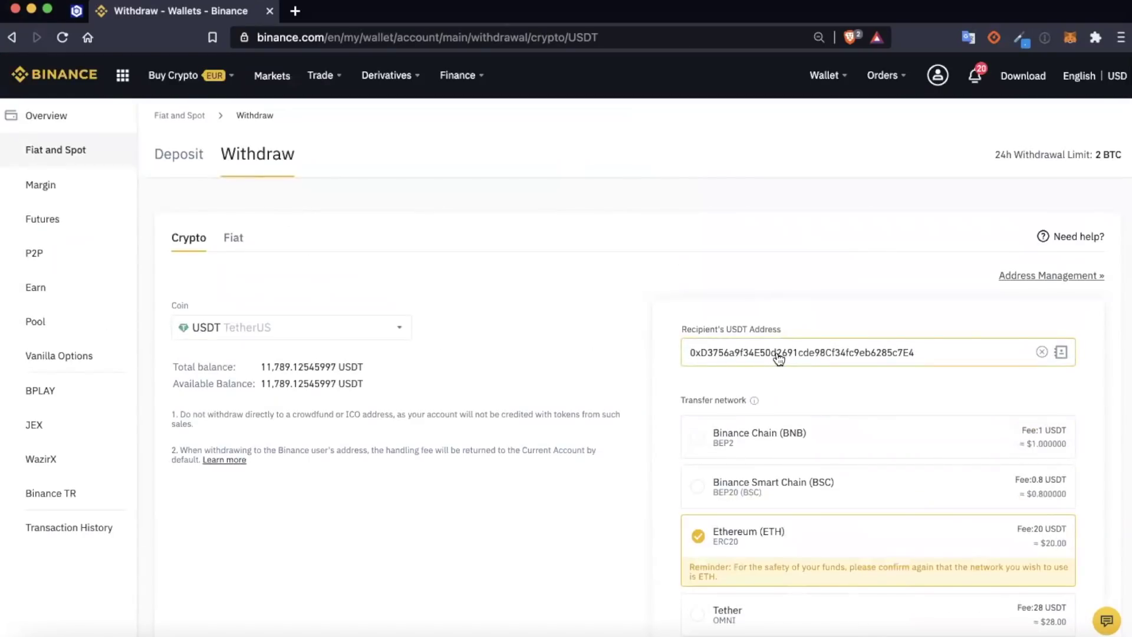
scroll(778, 357, "down", 3)
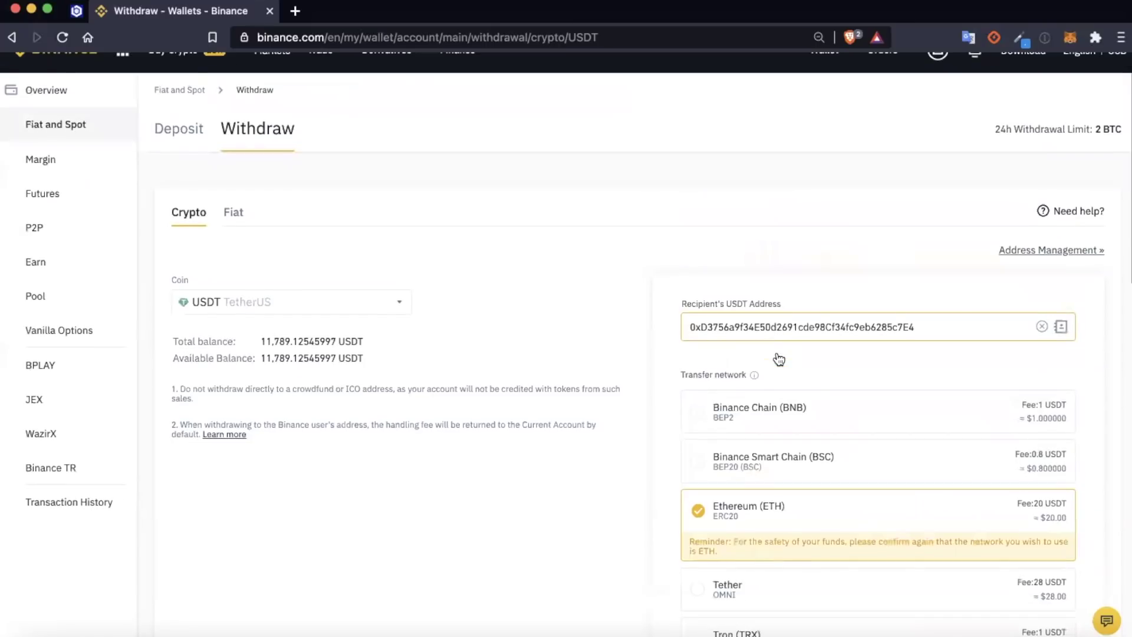
scroll(490, 242, "up", 2)
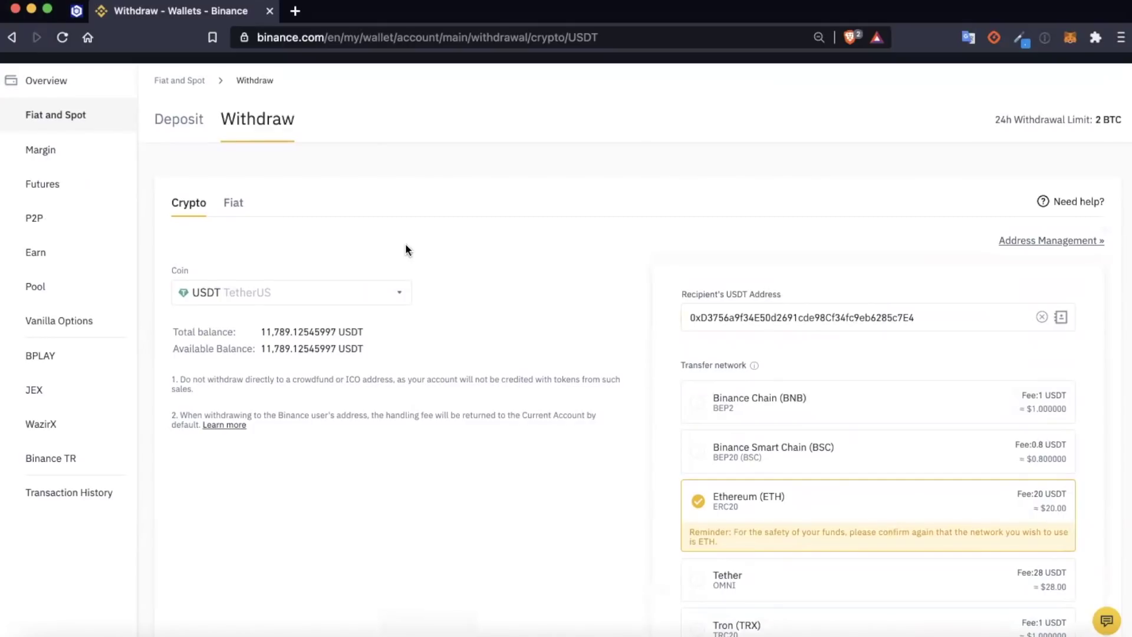
Step: Check the MetaMask wallet balances from the BCUBE token sale tab
left_click(77, 11)
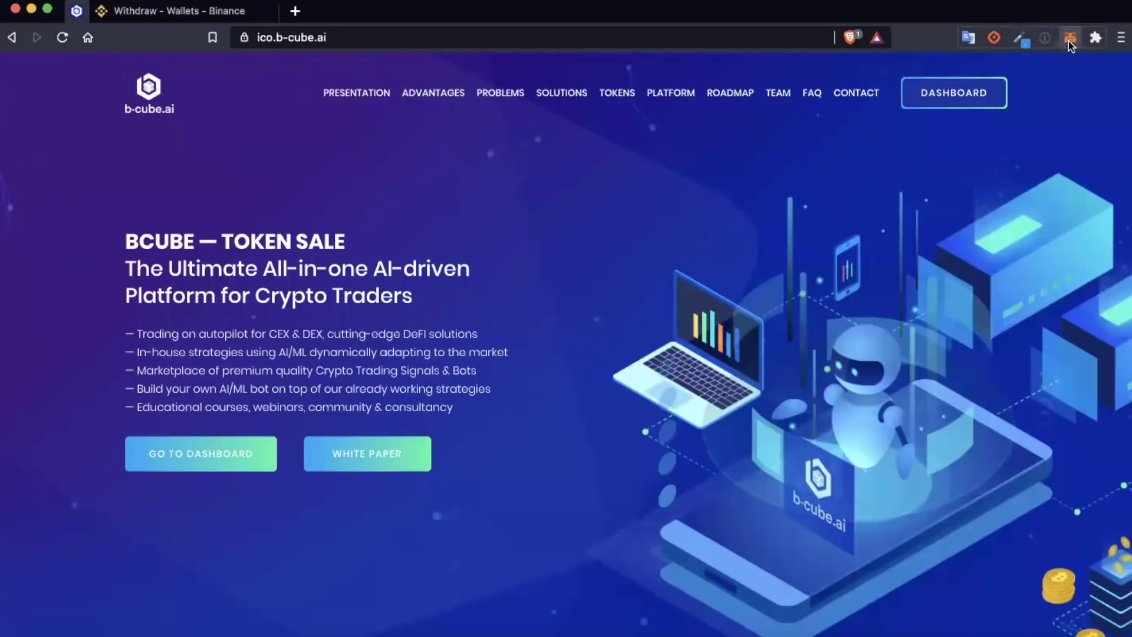
left_click(1069, 39)
scroll(907, 335, "down", 3)
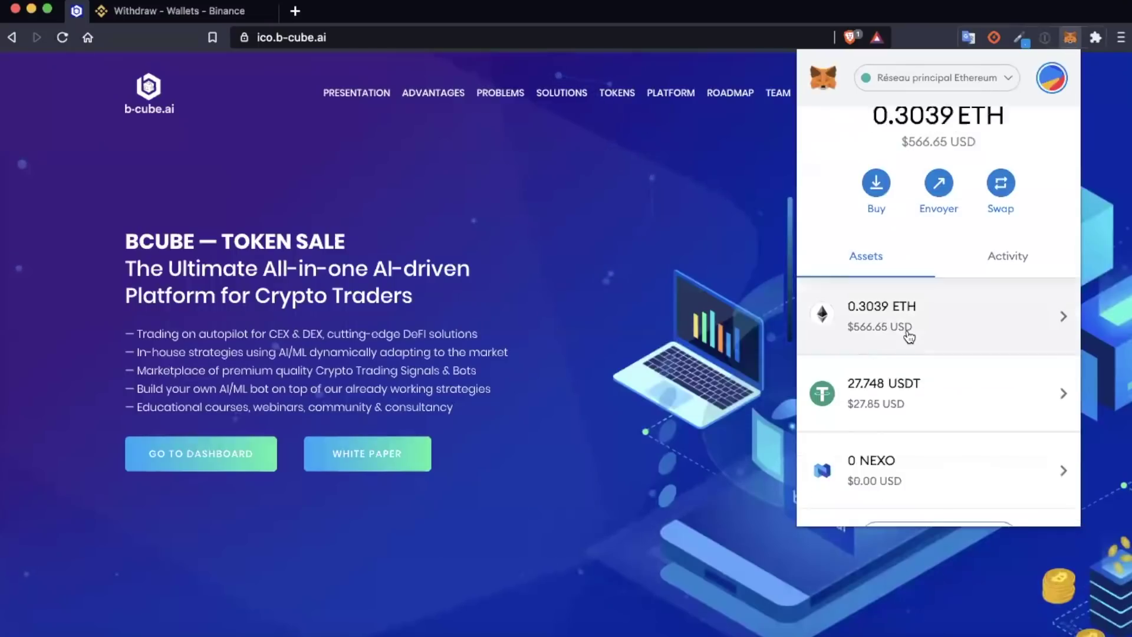
scroll(897, 384, "up", 3)
scroll(897, 383, "down", 1)
scroll(897, 379, "down", 2)
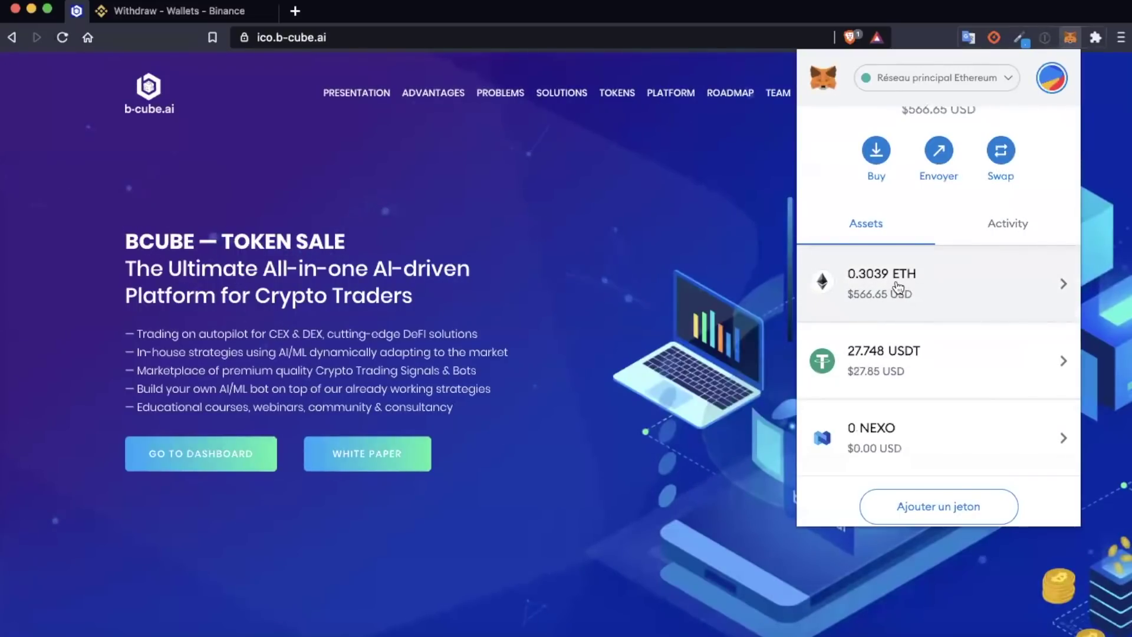
Step: Back in Binance, bring up the Fiat and Spot wallet listing 11,789.12545997 USDT
left_click(160, 13)
scroll(538, 344, "up", 1)
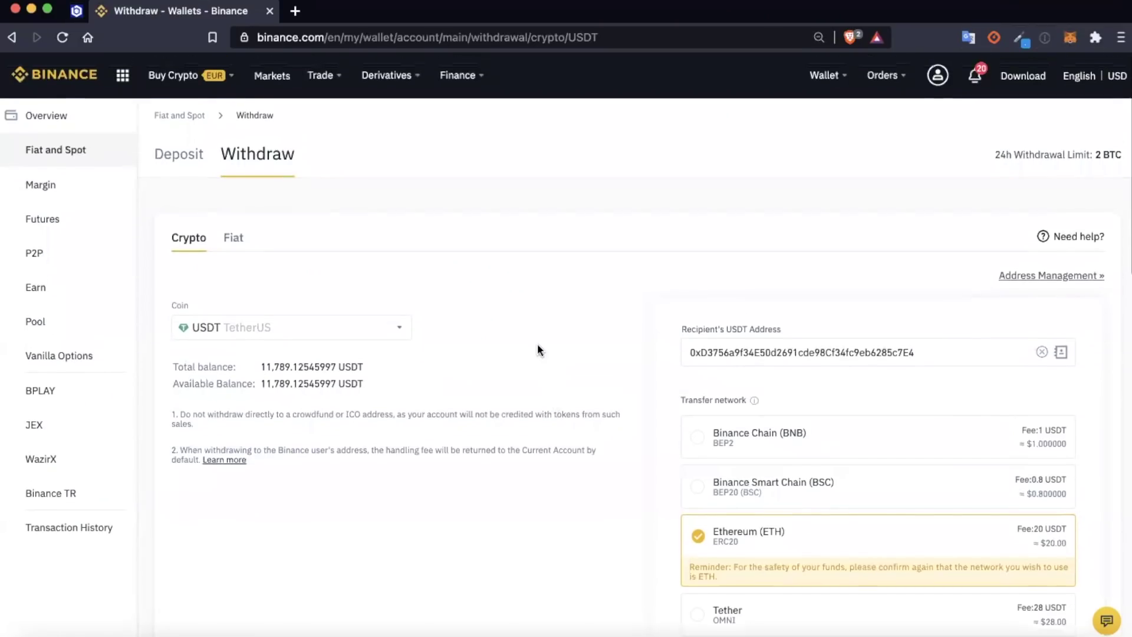
mouse_move(826, 76)
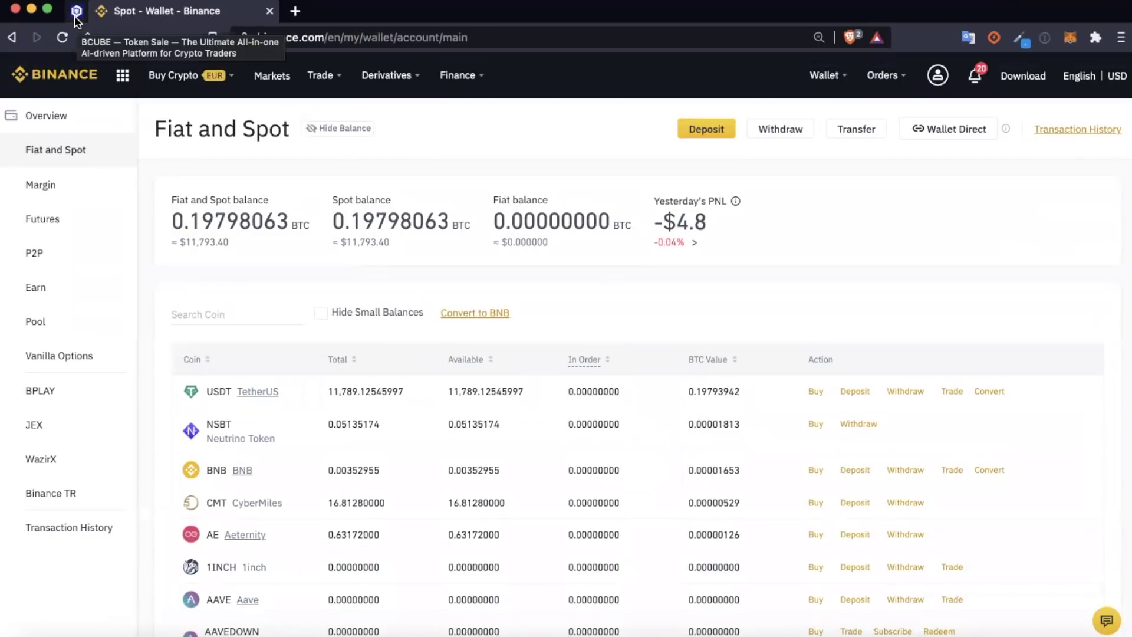
Step: From the pinned BCUBE tab, open DASHBOARD to see the three participation steps
left_click(76, 13)
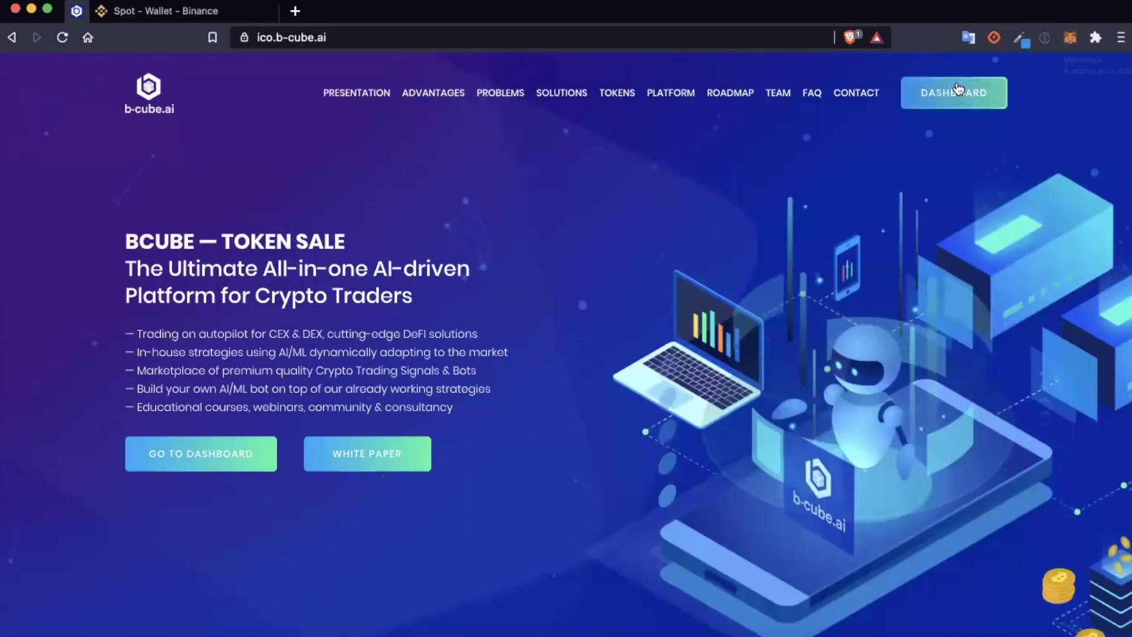
left_click(939, 96)
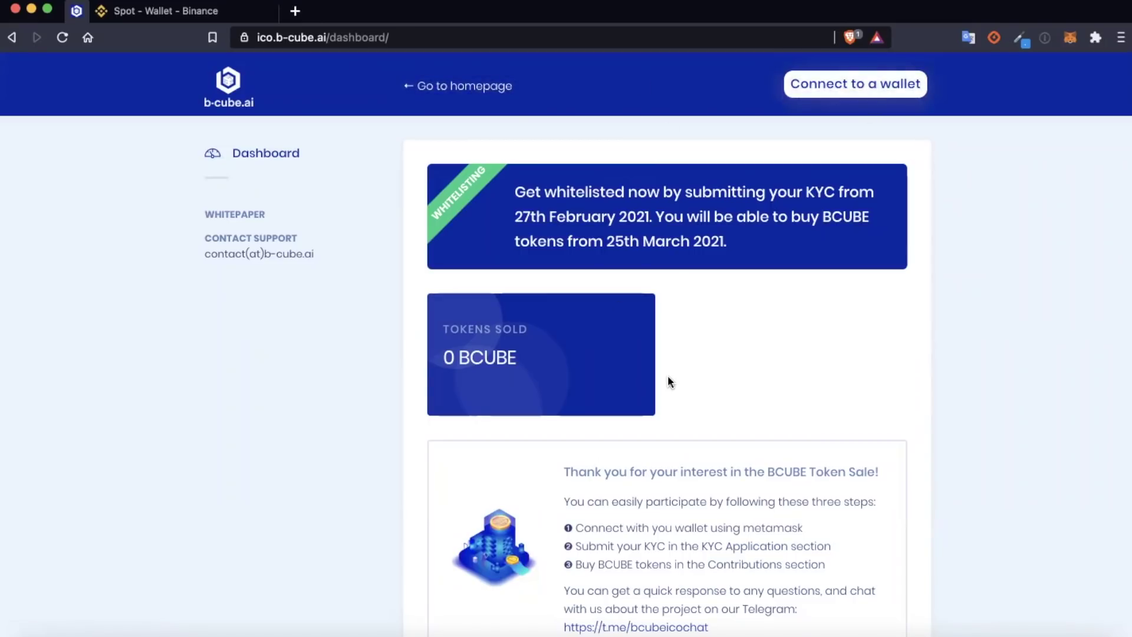
Step: Connect the checked MetaMask account, showing the 76898 BCUBE (~3075 USD) contribution
left_click(840, 87)
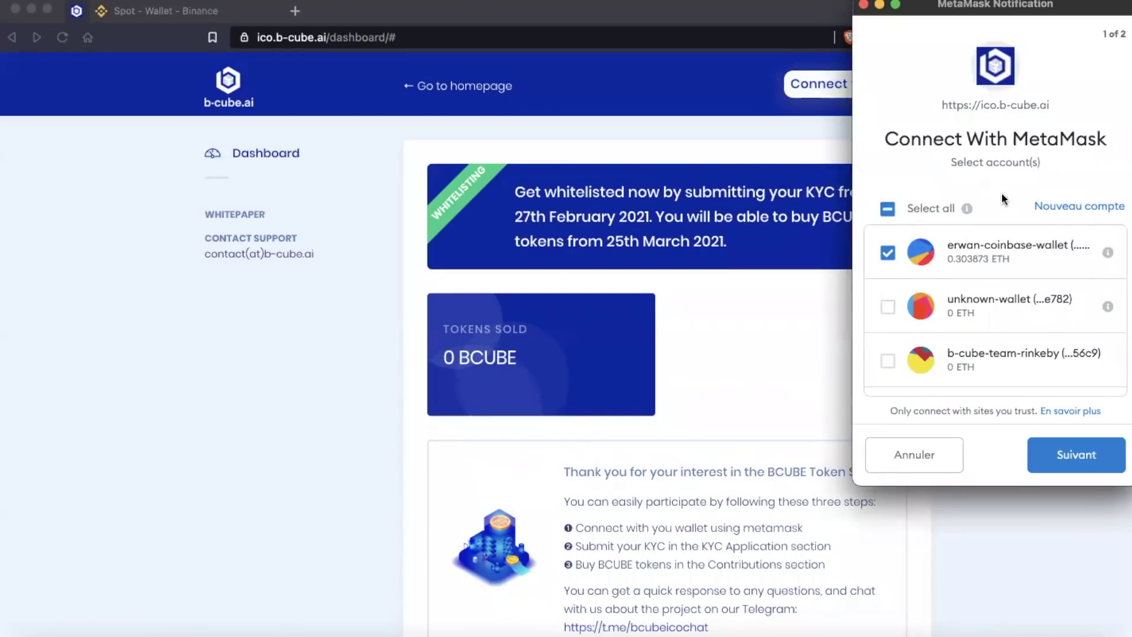
left_click(1073, 452)
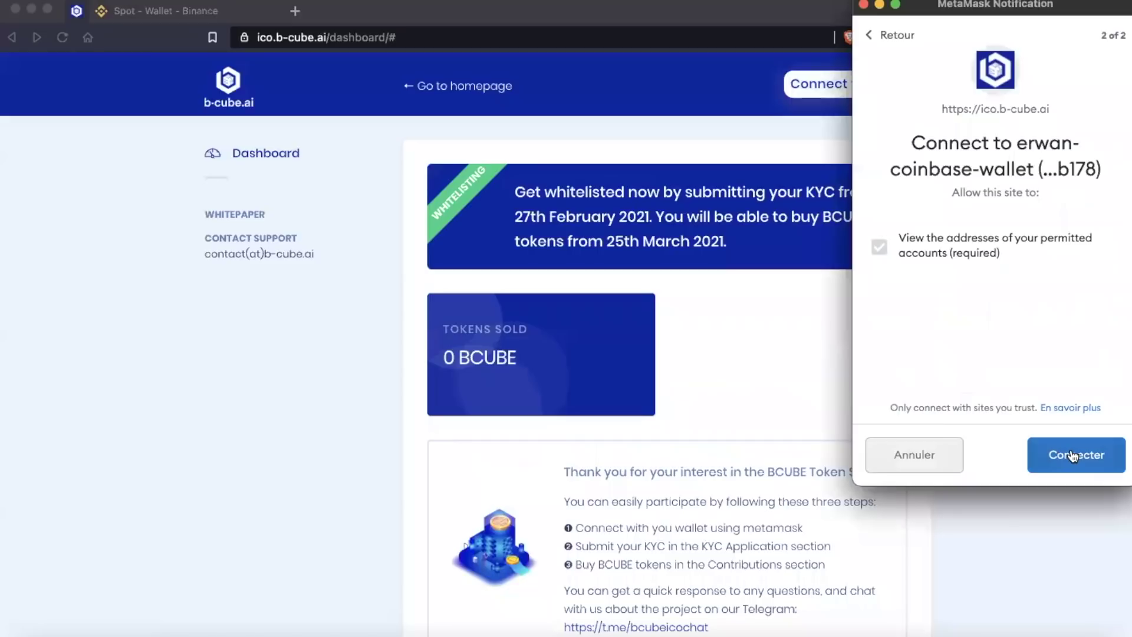
left_click(1073, 455)
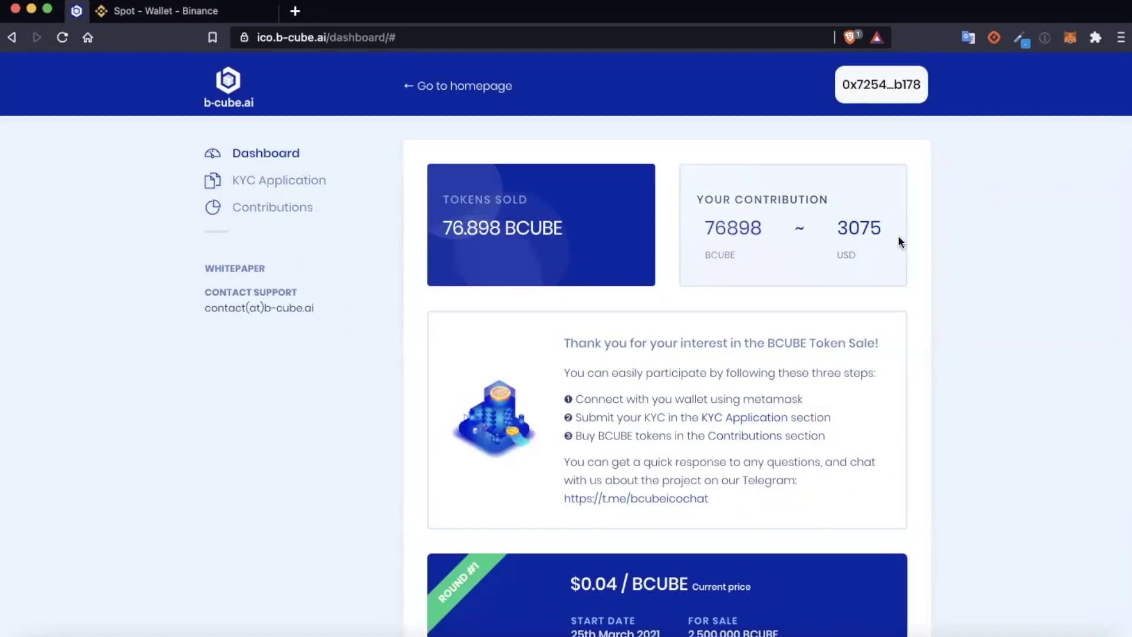
scroll(666, 231, "down", 2)
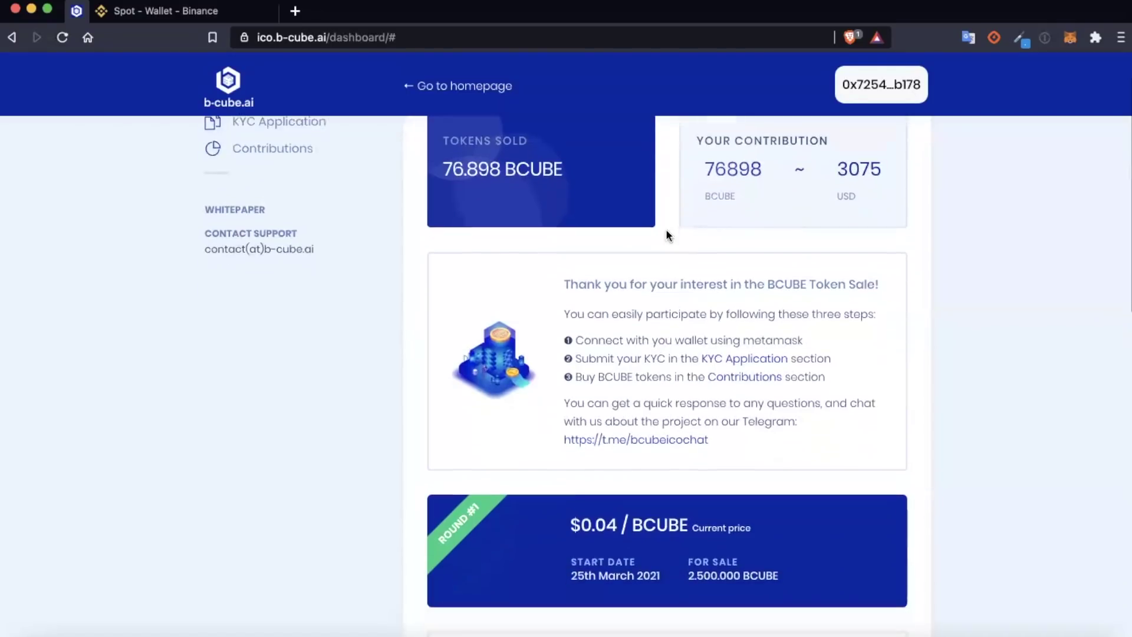
scroll(666, 231, "up", 2)
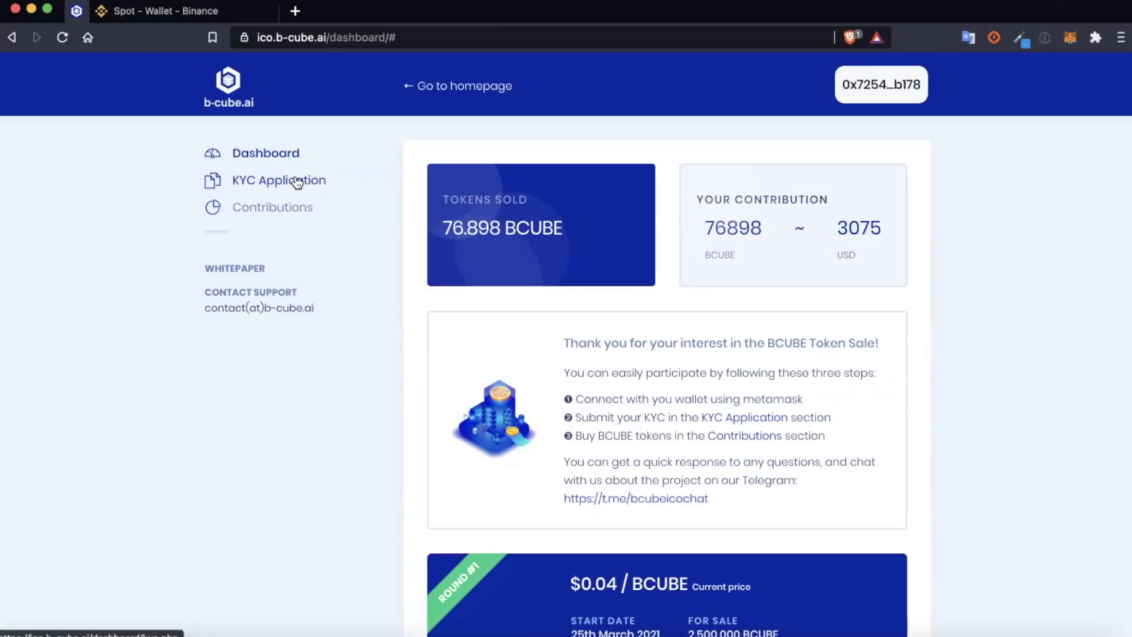
Step: Confirm KYC Application shows complete, then open Contributions' Buy Tokens form
left_click(297, 182)
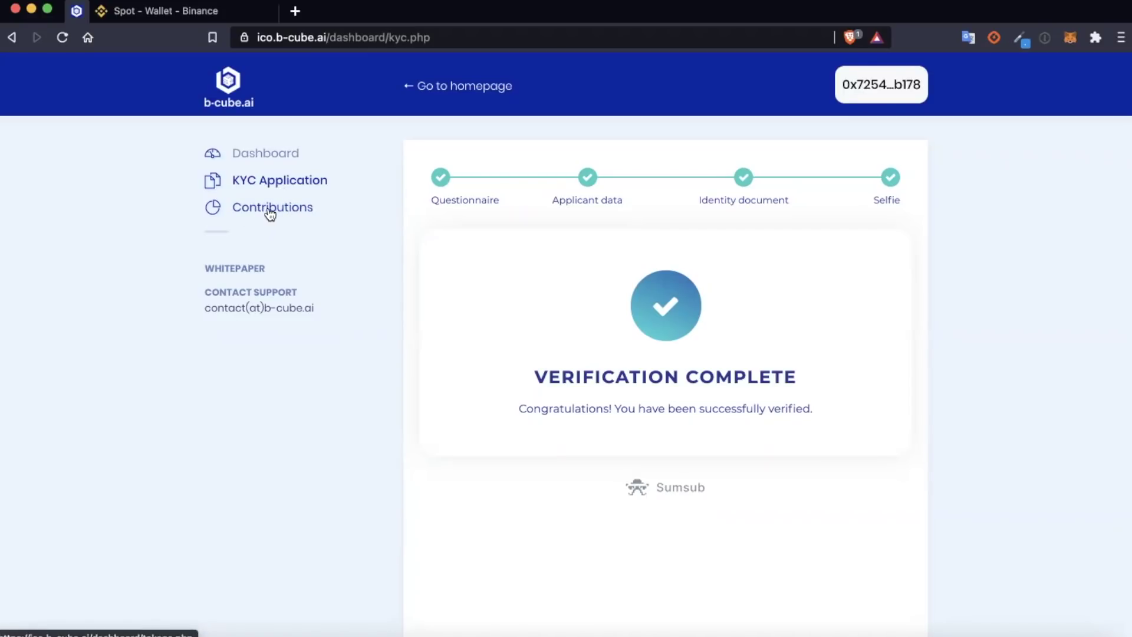
left_click(270, 212)
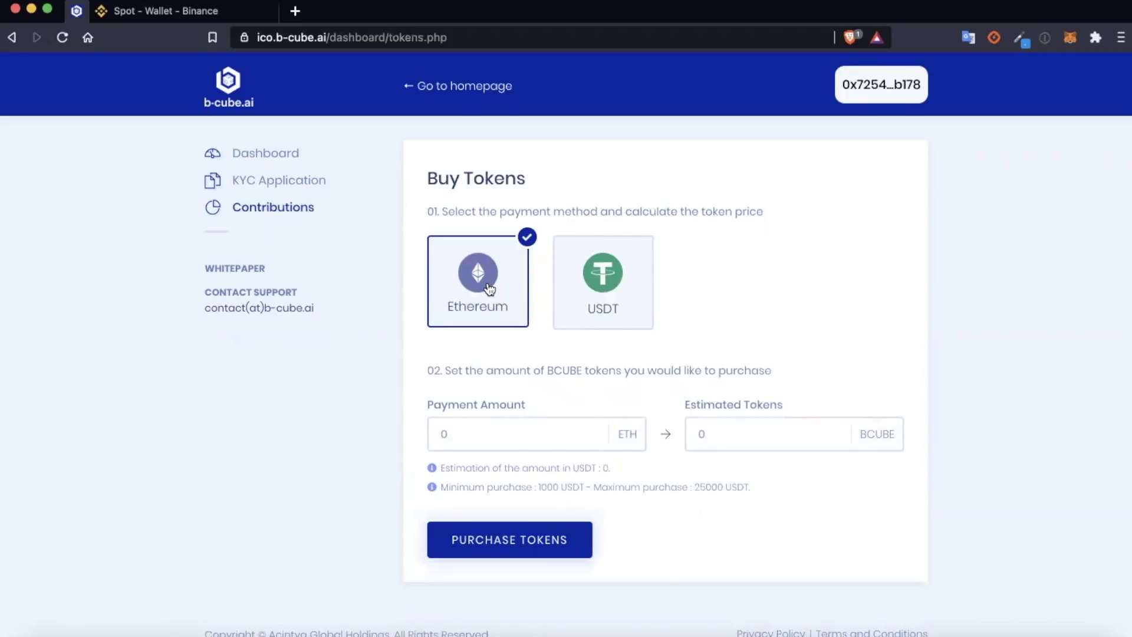
Step: Pay with USDT, enter 5000, estimate 125000 BCUBE, and submit the purchase
left_click(626, 280)
left_click(531, 441)
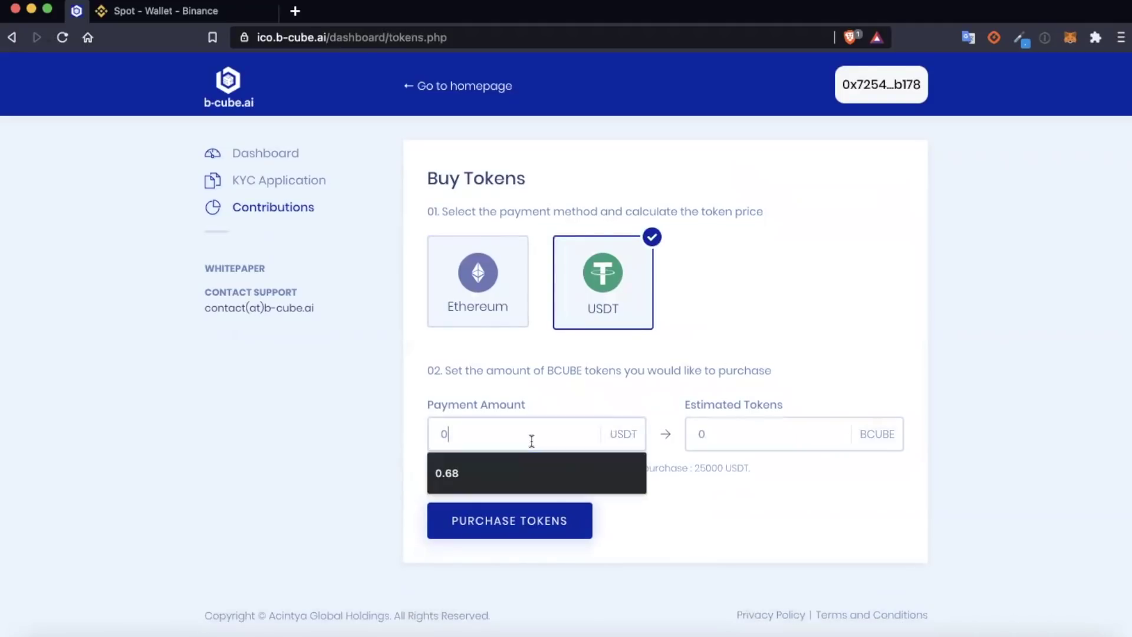
double_click(552, 418)
type("5000")
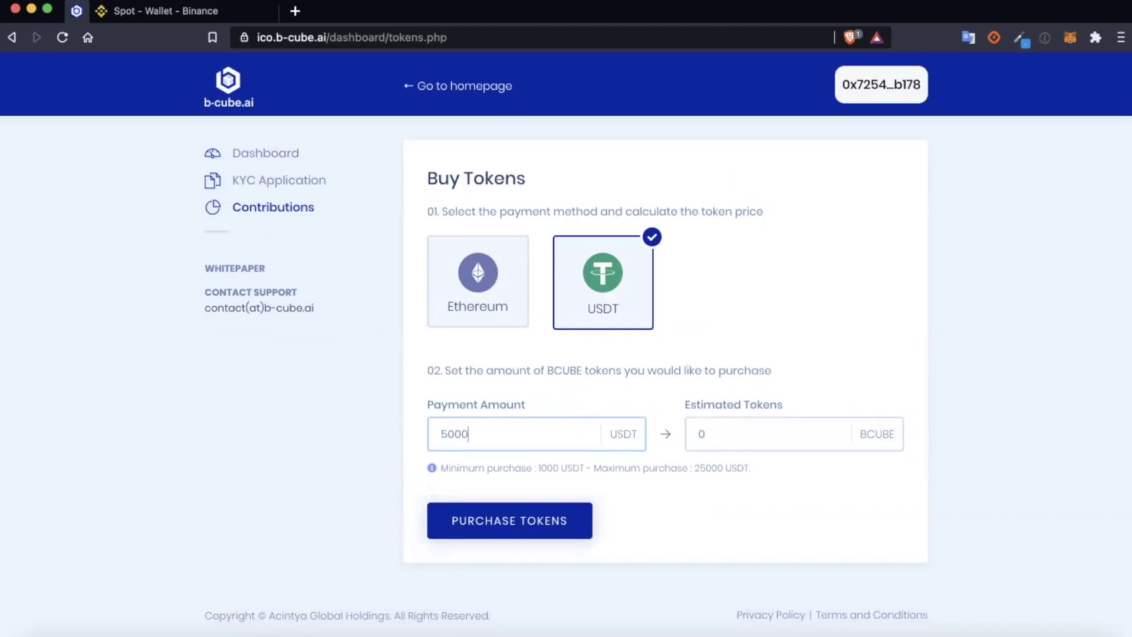
left_click(745, 433)
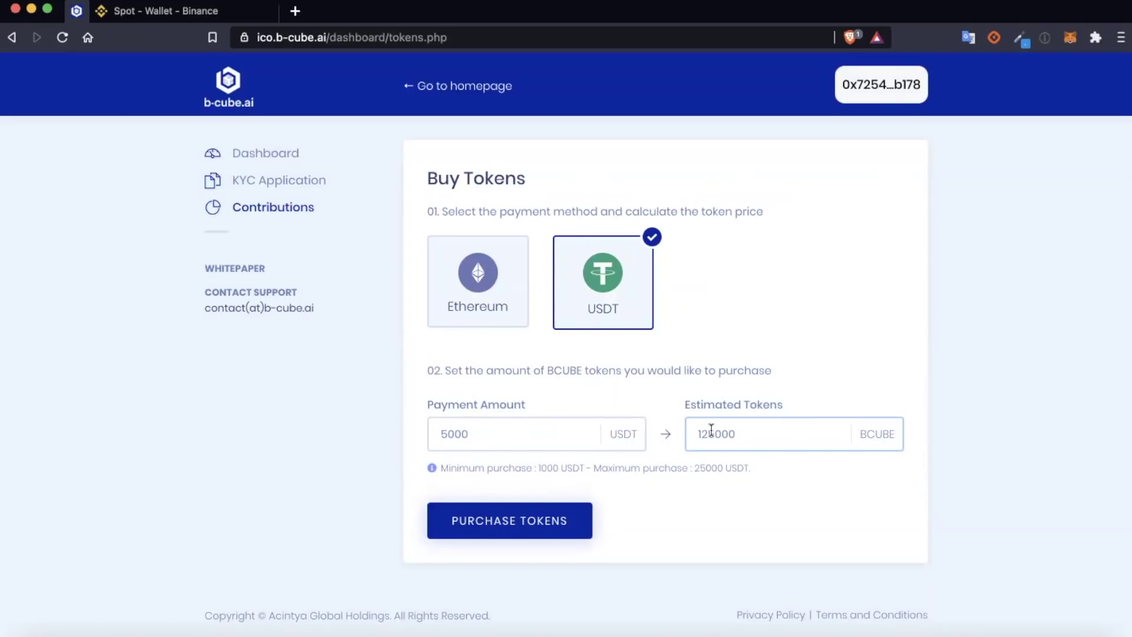
left_click(536, 524)
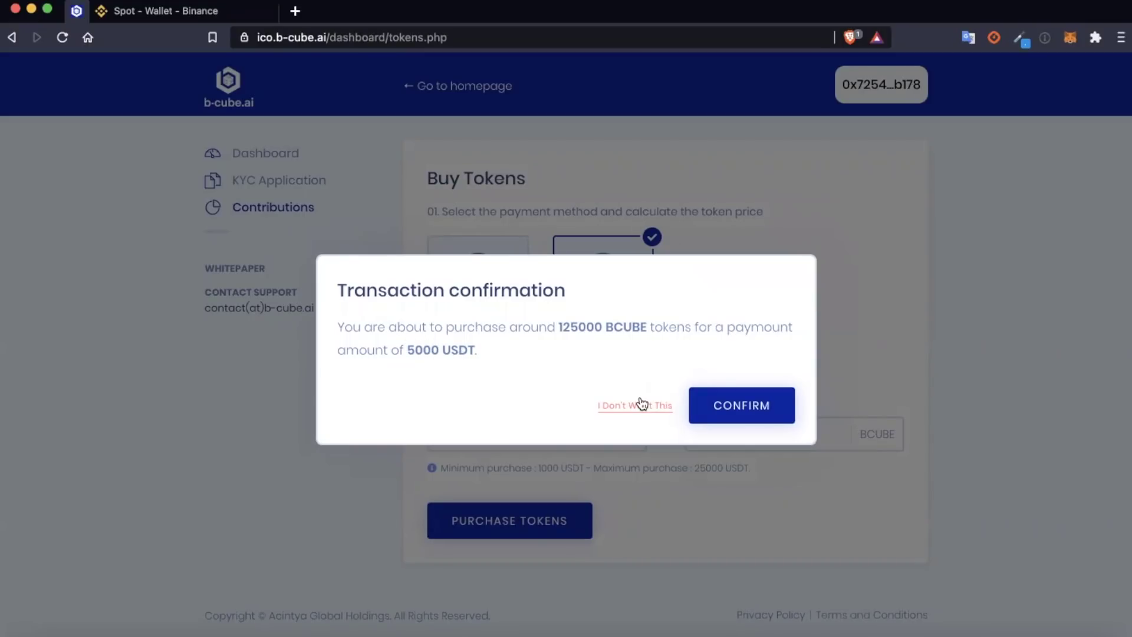
Step: Confirm the 125000 BCUBE purchase, then close the USDT spending-permission prompt
left_click(742, 409)
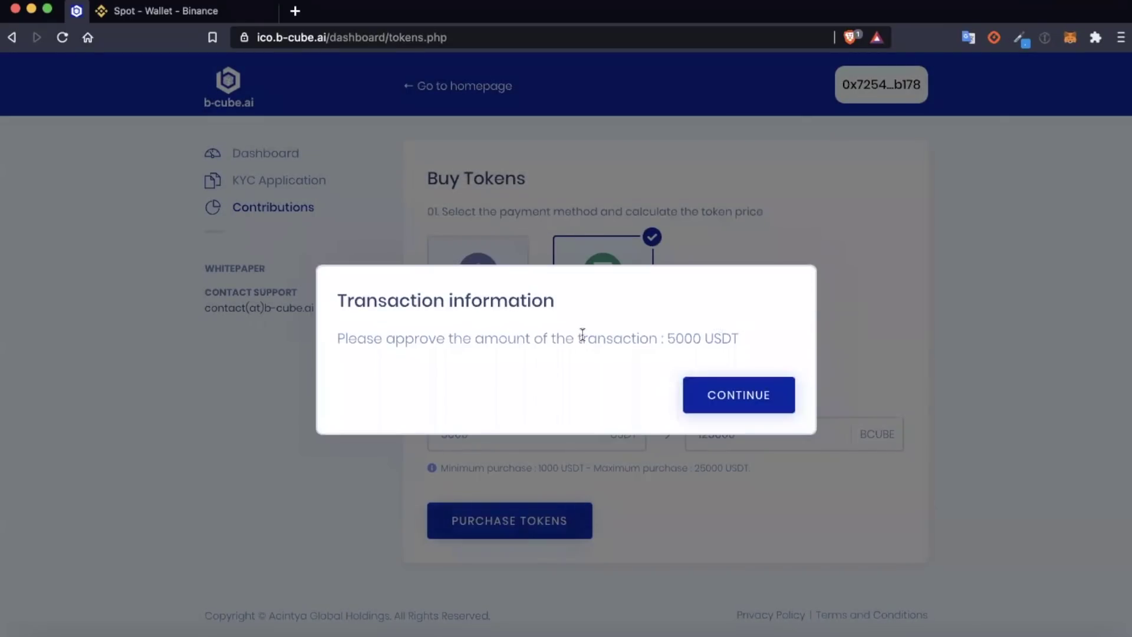
left_click(729, 396)
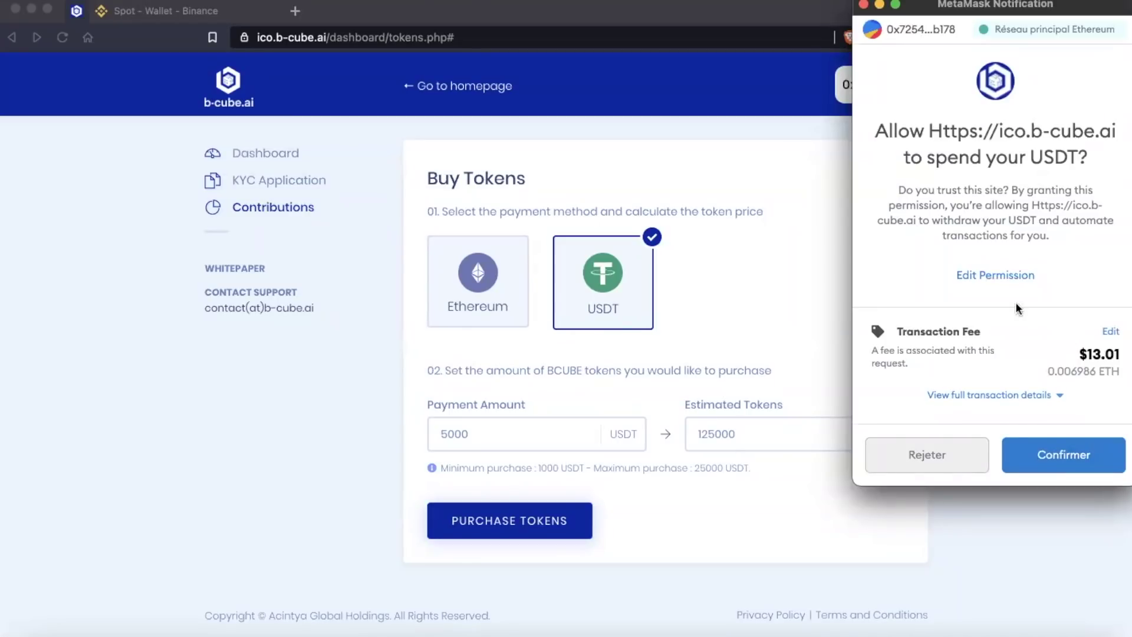
left_click(862, 4)
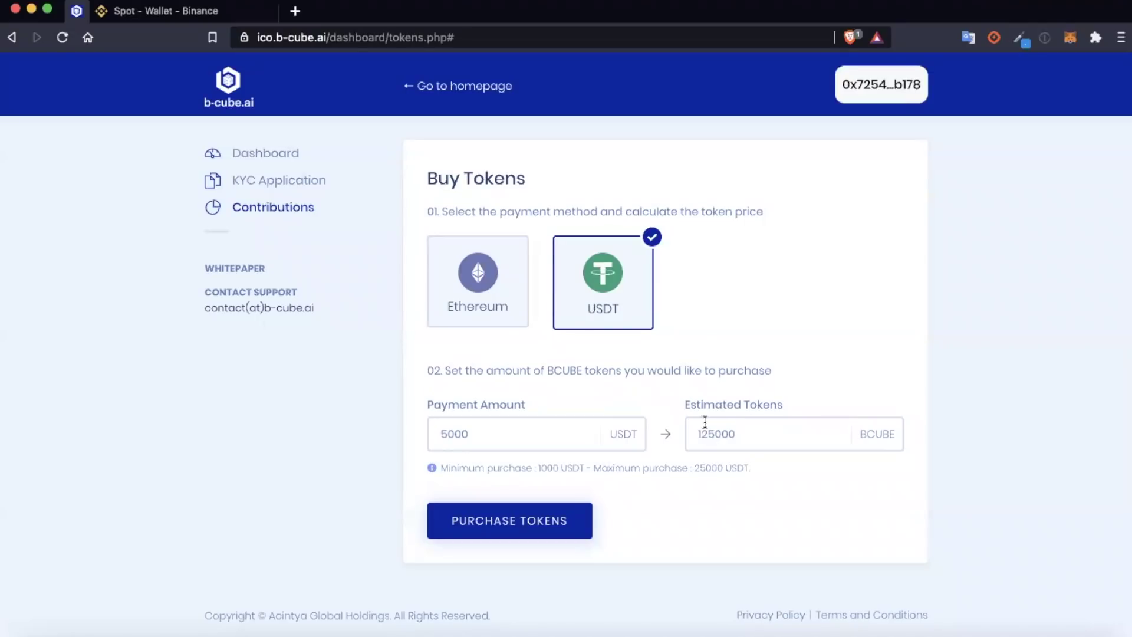
Step: Switch to Ethereum, estimate 93075.5 BCUBE for 2 ETH, then decline its confirmation
left_click(480, 288)
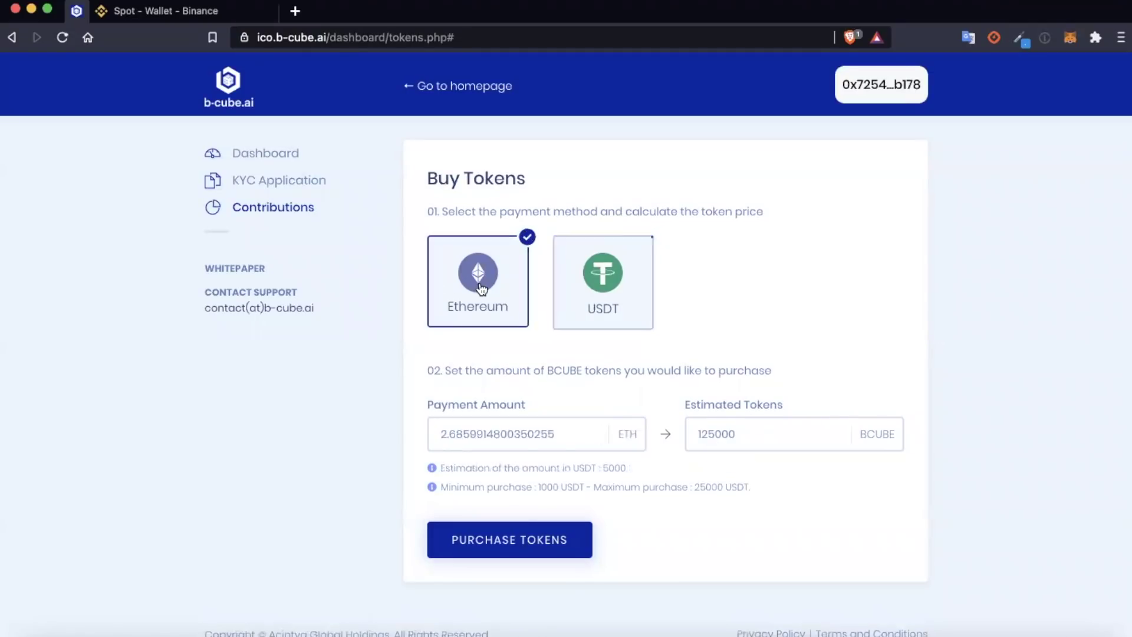
double_click(587, 437)
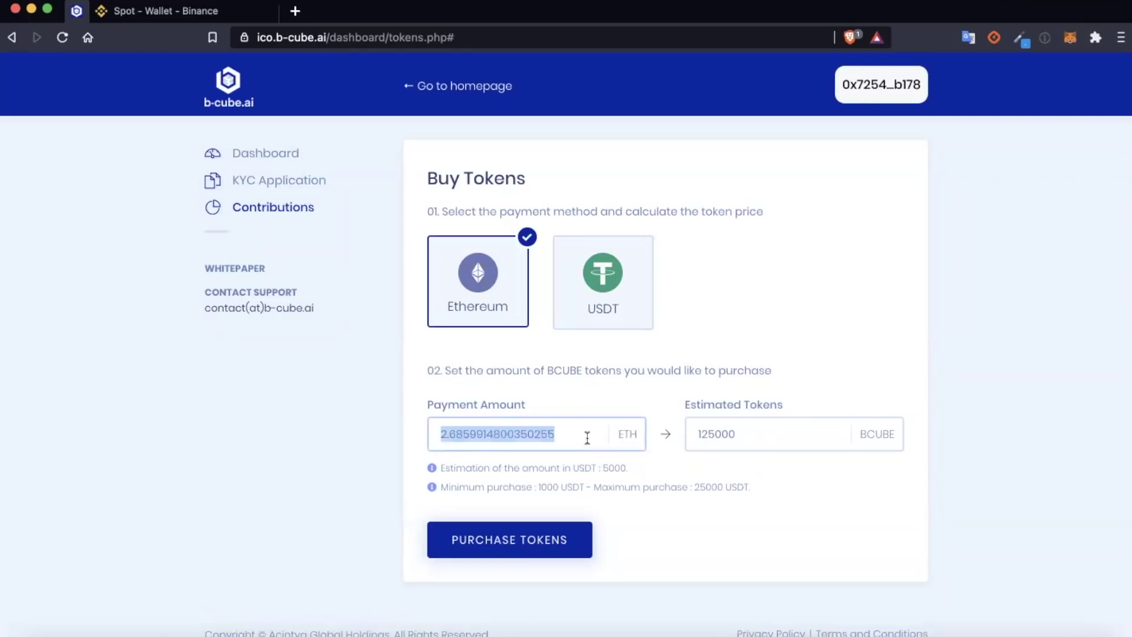
type("0.75")
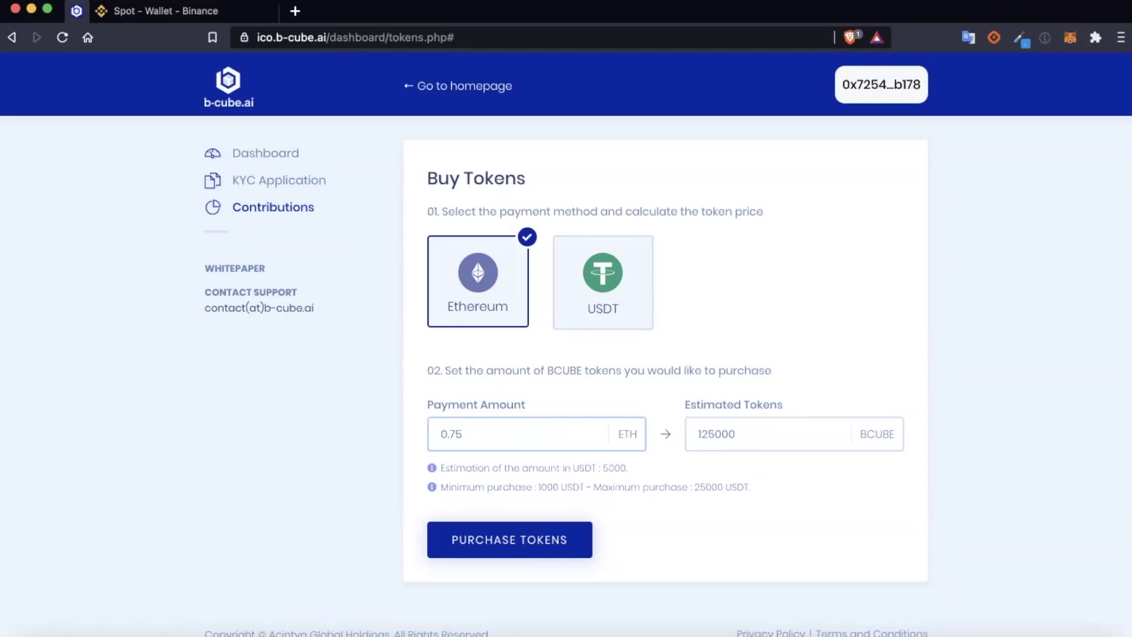
key("BackSpace")
key("BackSpace")
key("BackSpace")
key("BackSpace")
type("2")
left_click(765, 437)
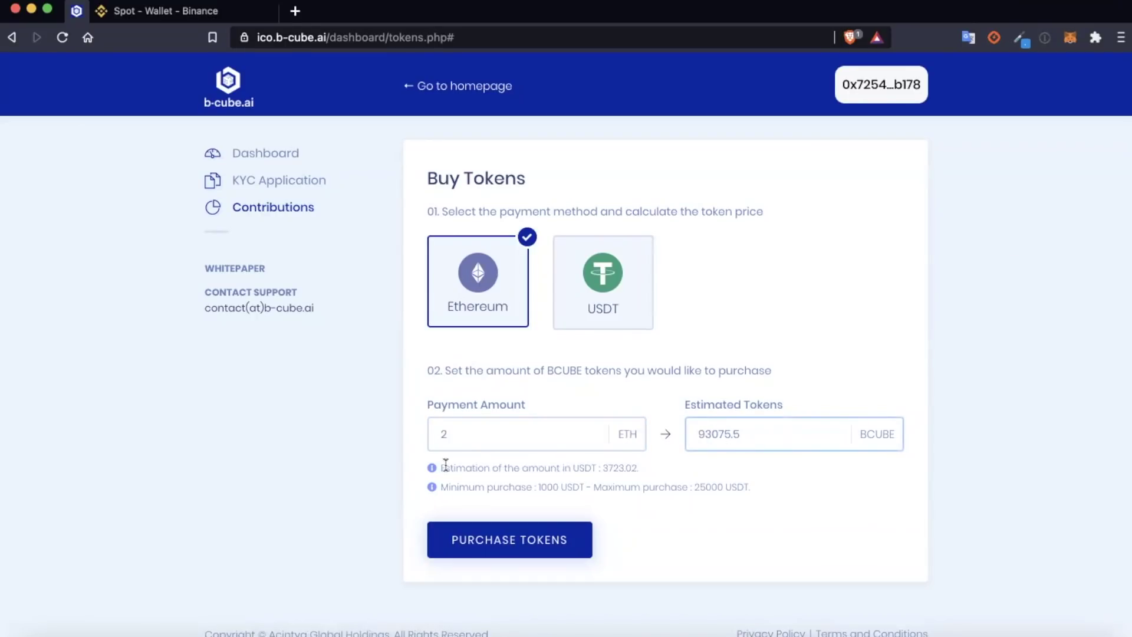
left_click_drag(441, 468, 641, 468)
left_click(645, 475)
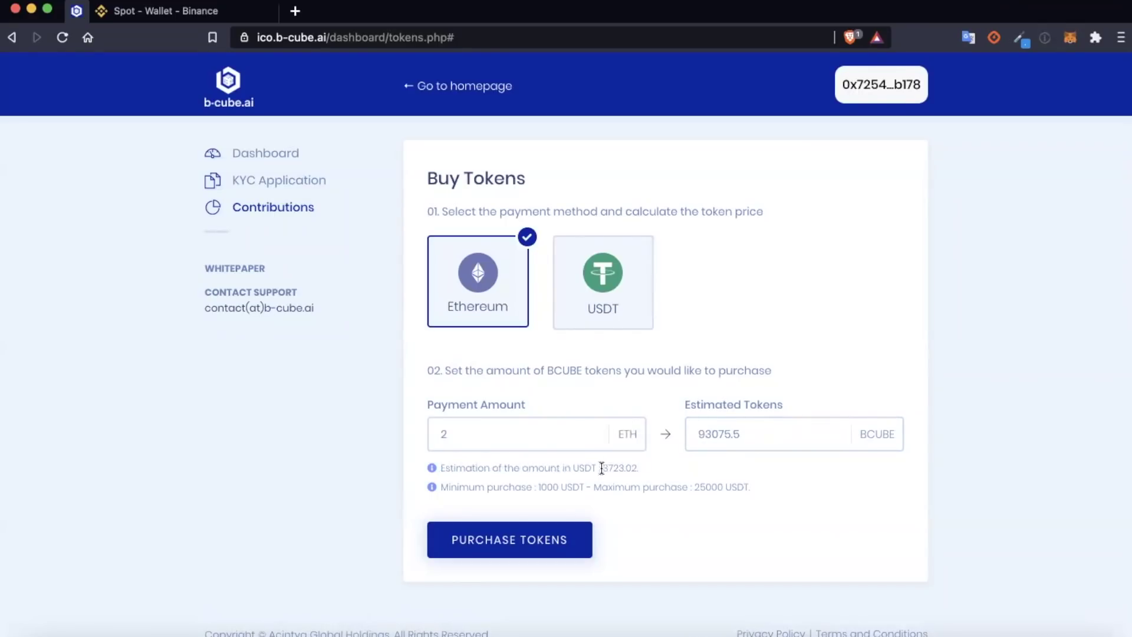
left_click(541, 554)
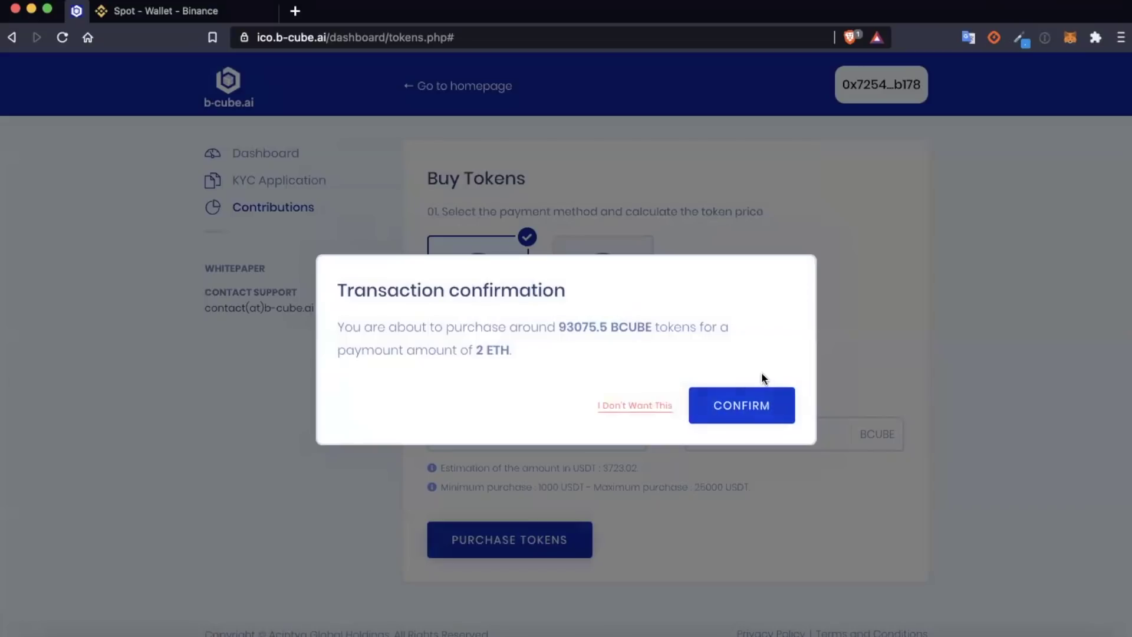
left_click(649, 406)
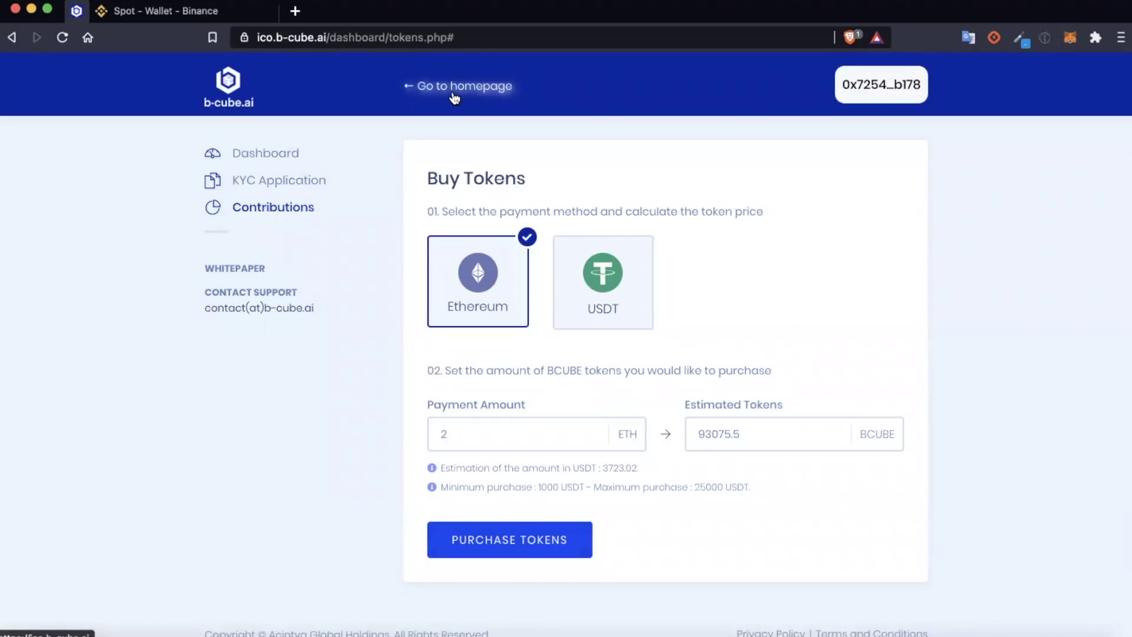
Step: Leave the Buy Tokens form for the ico.b-cube.ai homepage via Go to homepage
left_click(454, 97)
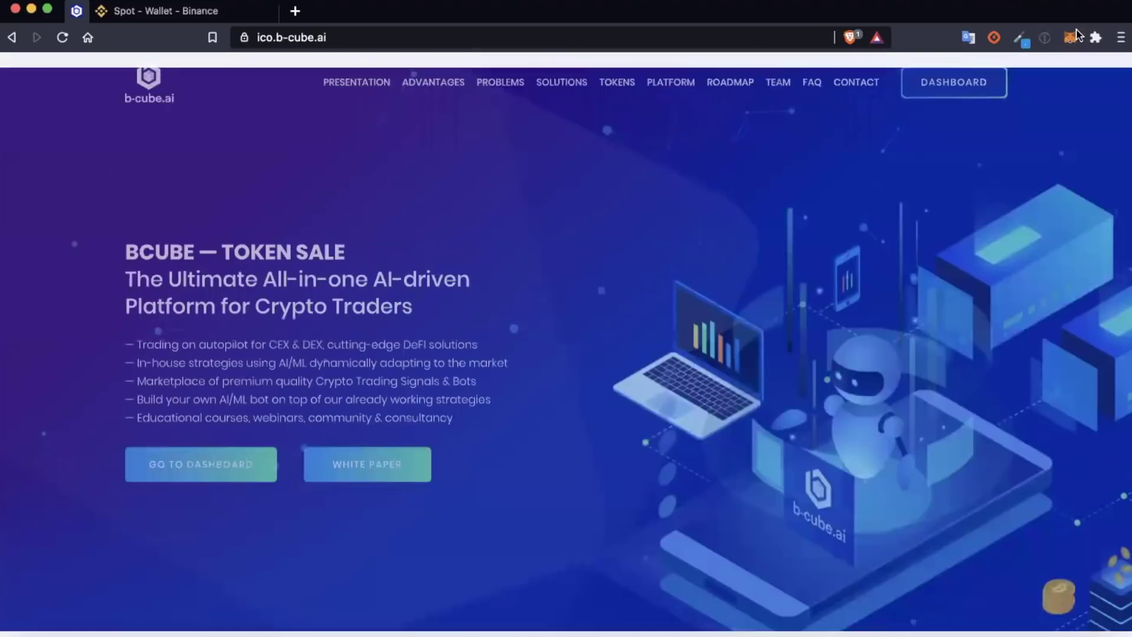